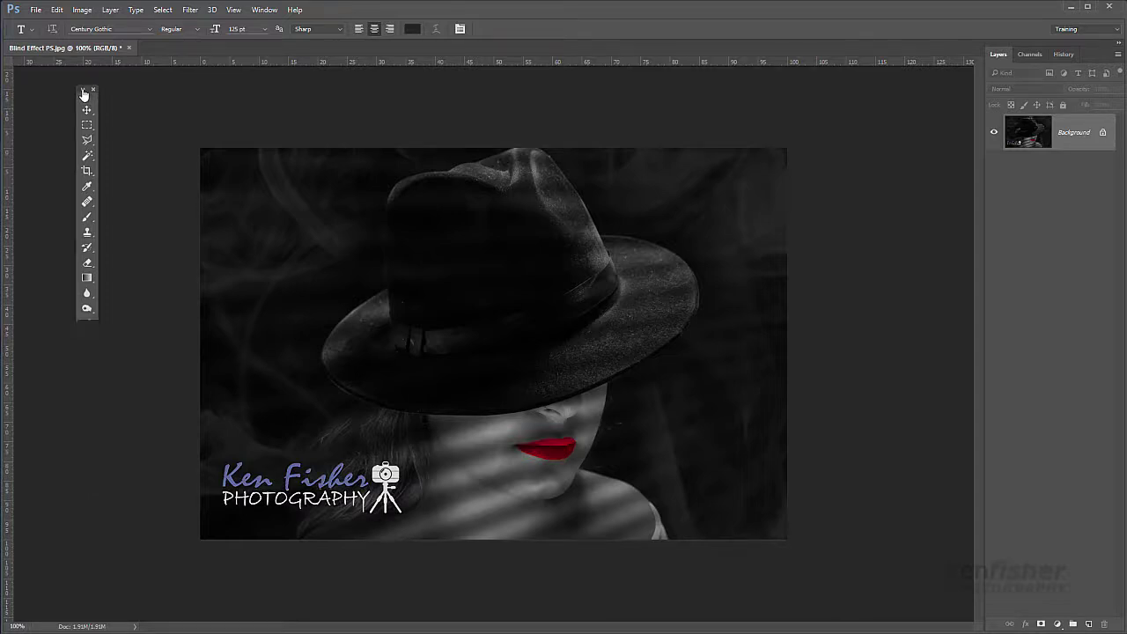
Switch the floating toolbox to two columns and back to one, and dock it along the workspace edge
left_click(83, 90)
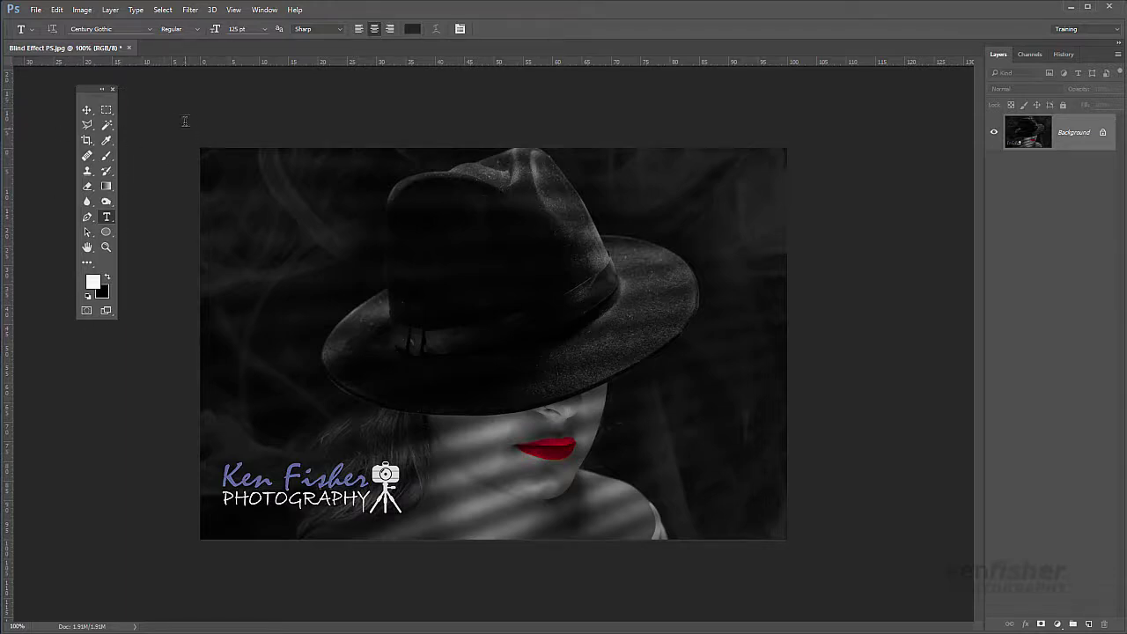
left_click(103, 92)
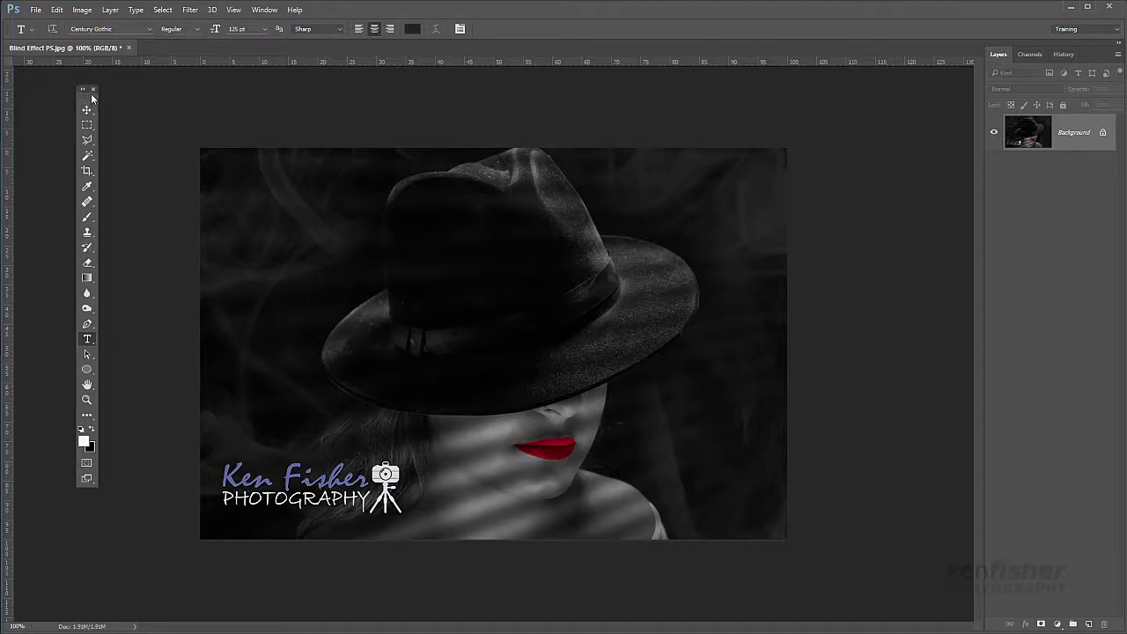
left_click_drag(87, 99, 30, 83)
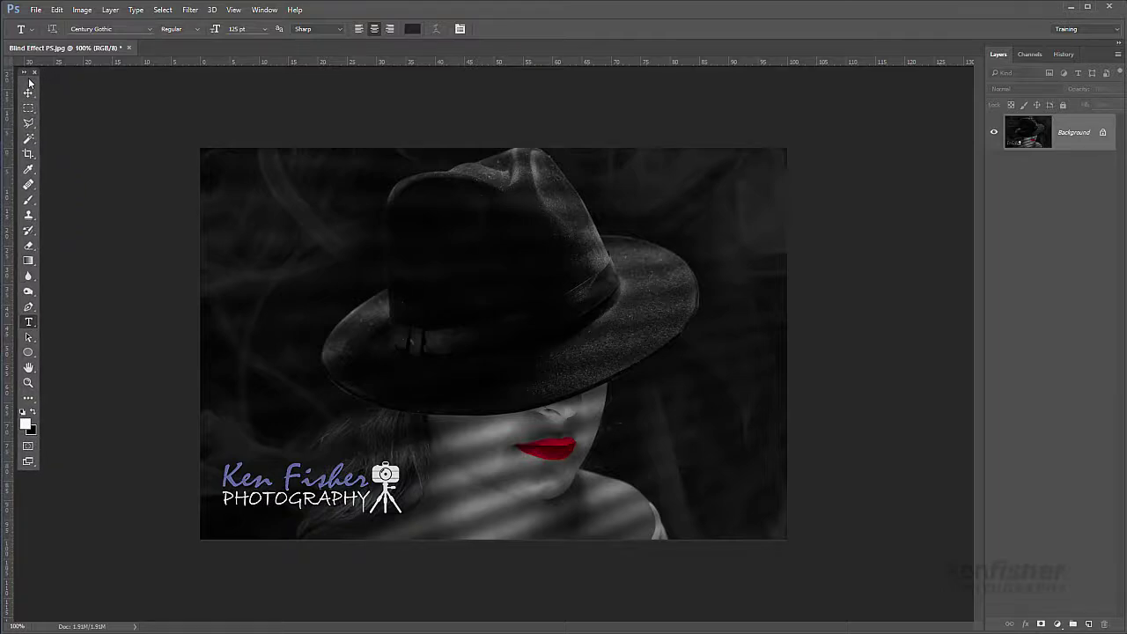
left_click_drag(30, 83, 13, 81)
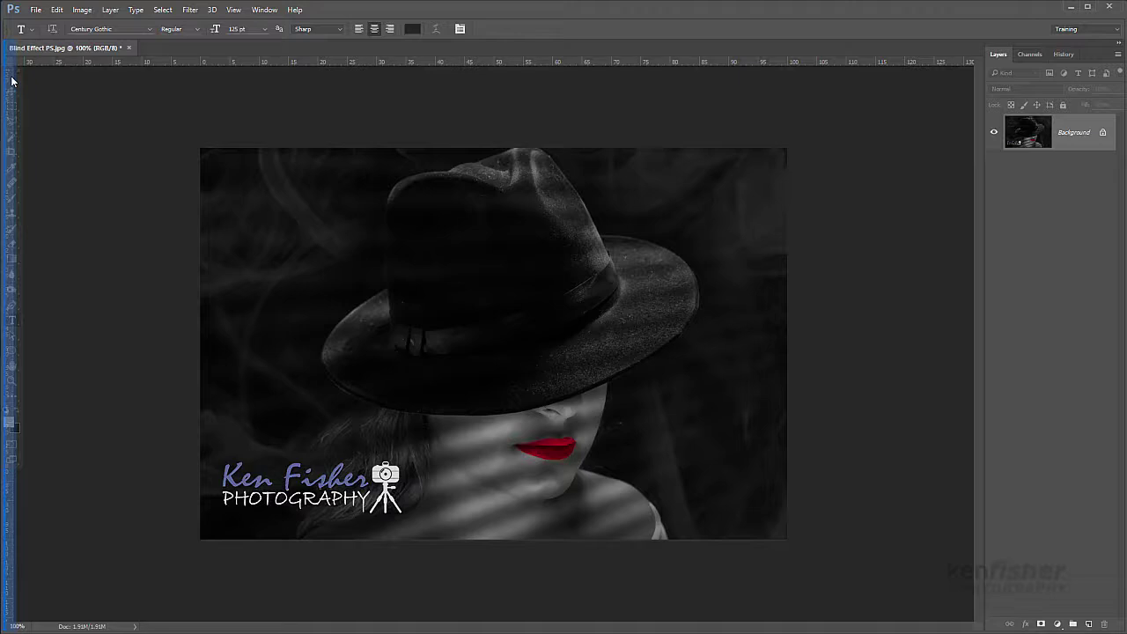
left_click_drag(12, 81, 12, 81)
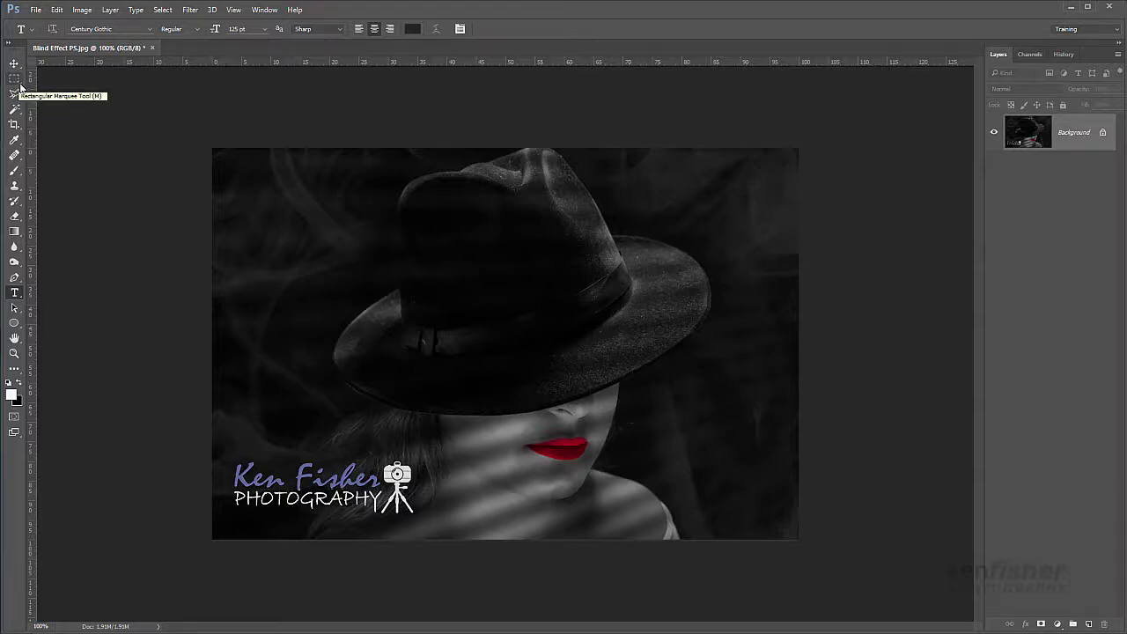
Activate the Rectangular Marquee tool and switch to the Elliptical Marquee tool from the same tool group
left_click(19, 83)
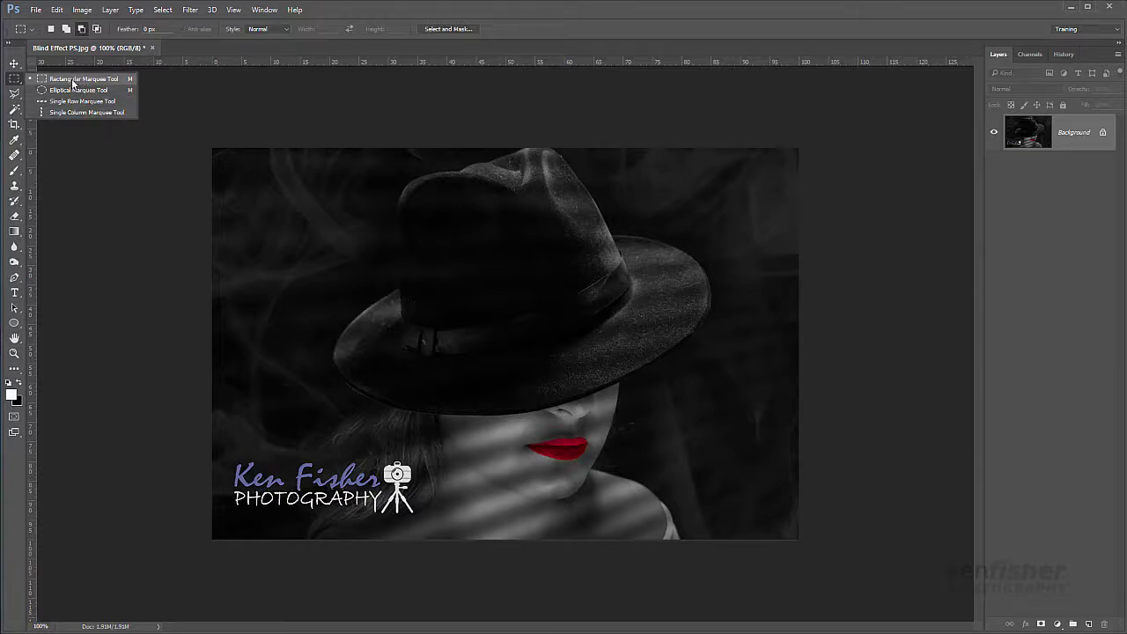
left_click(70, 79)
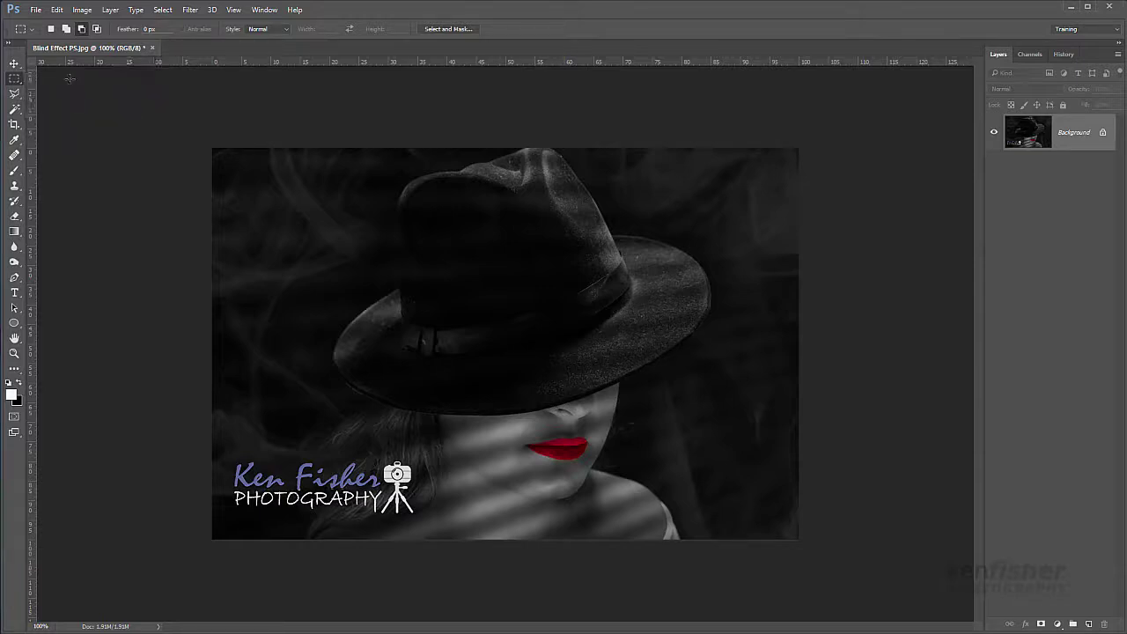
right_click(15, 81)
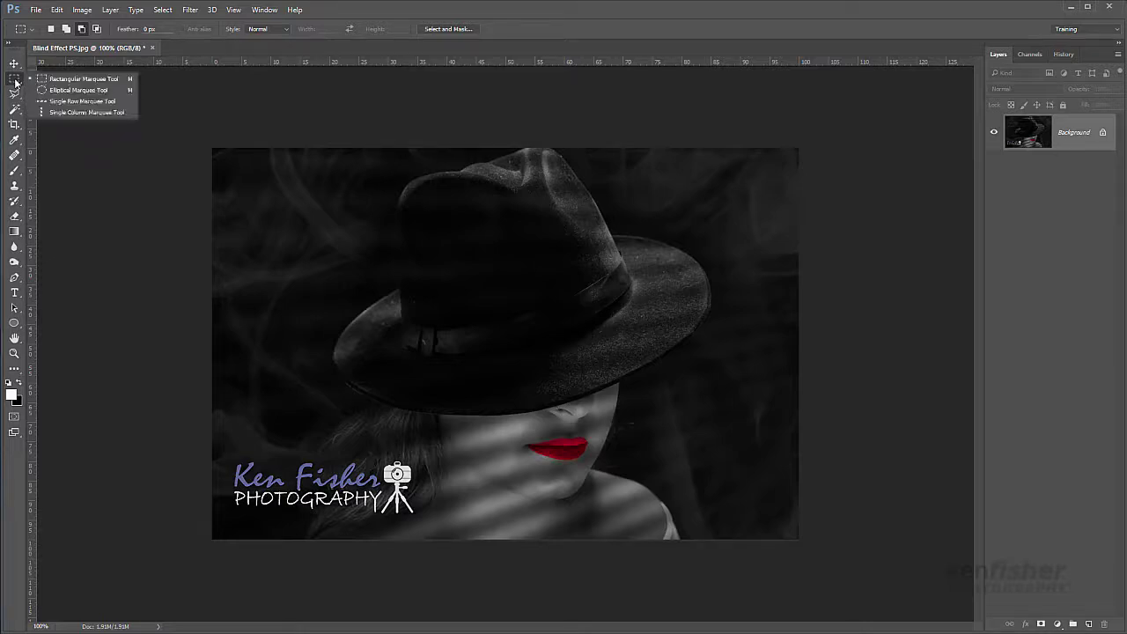
left_click(70, 91)
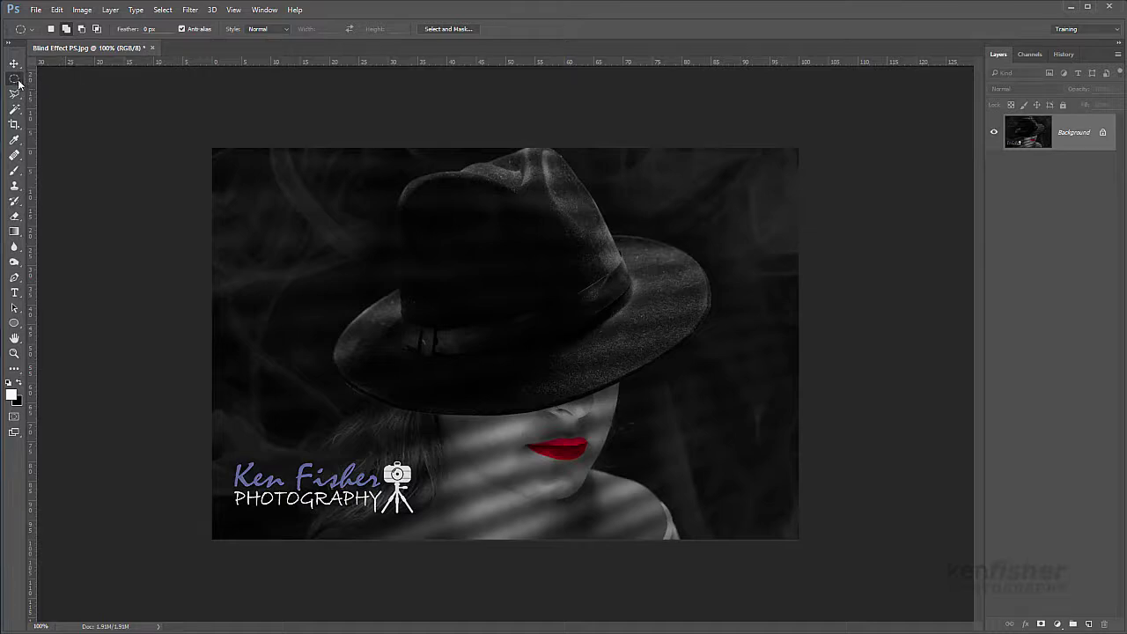
Activate the Healing Brush tool and check the other tools in its group
left_click(19, 159)
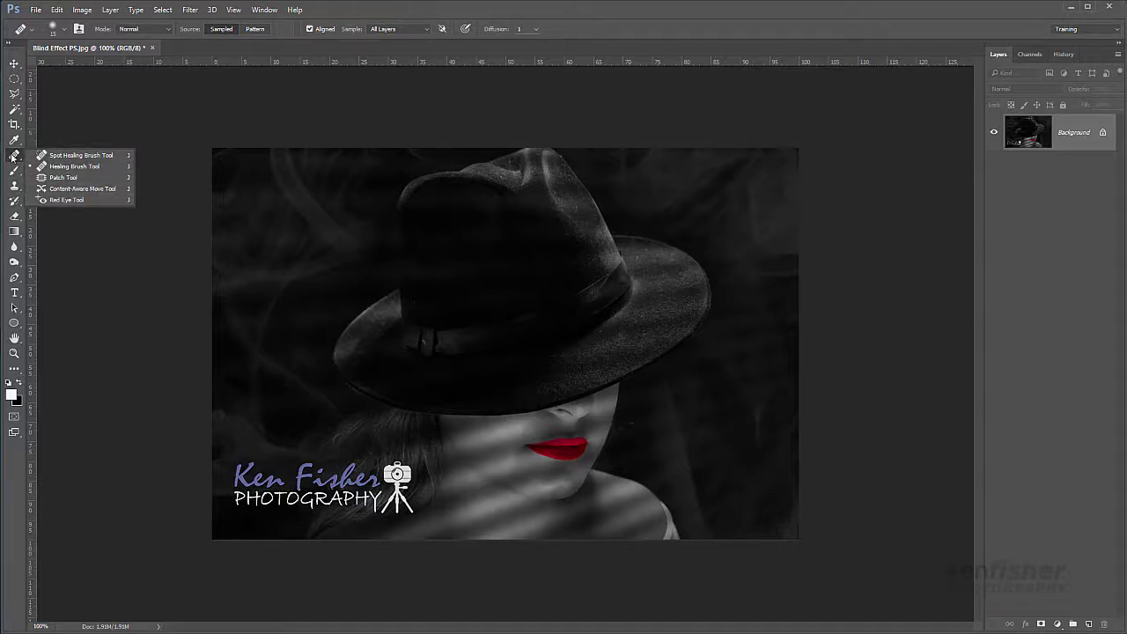
left_click(14, 157)
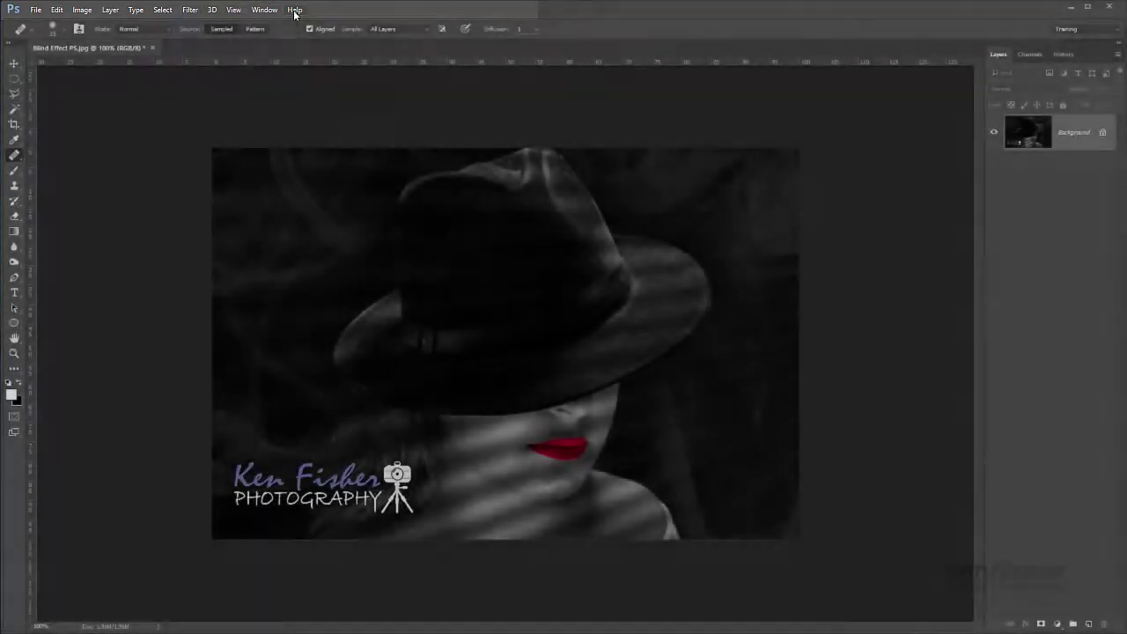
Open the Image Size dialog to check the image's dimensions and resolution, and close it without changes
left_click(81, 11)
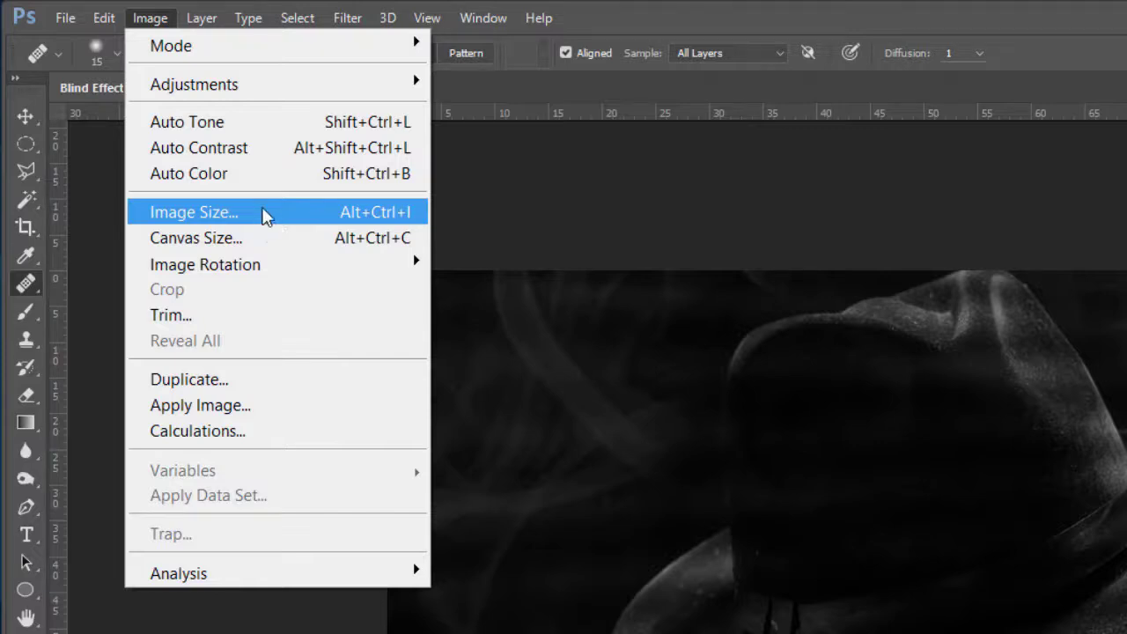
left_click(266, 217)
left_click_drag(197, 102, 587, 183)
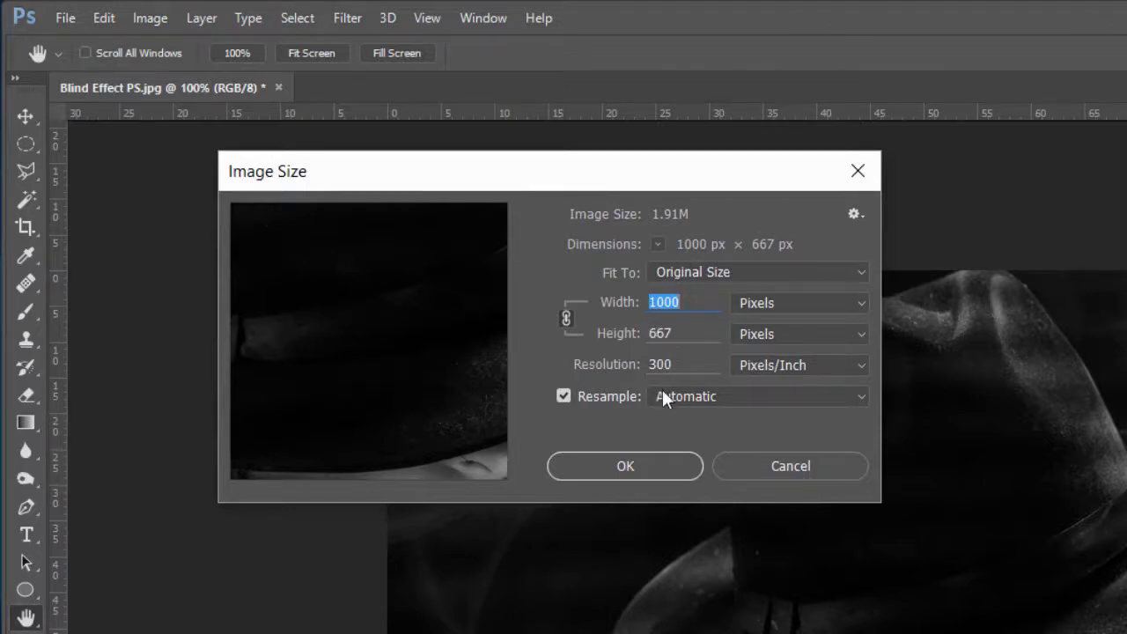
left_click(790, 464)
left_click(243, 20)
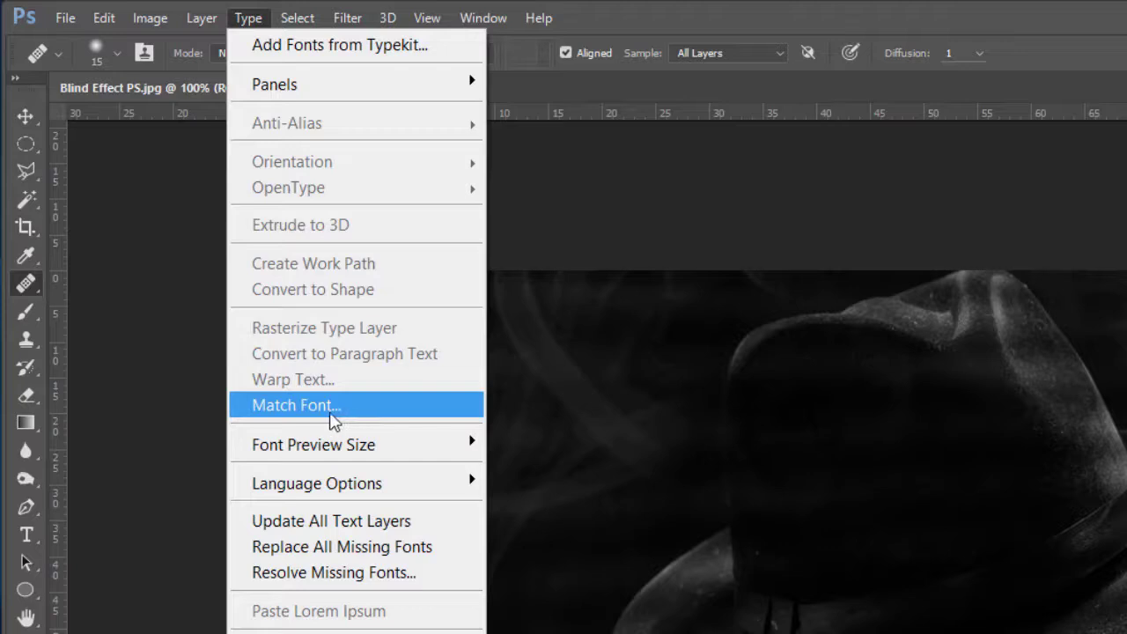
left_click(344, 410)
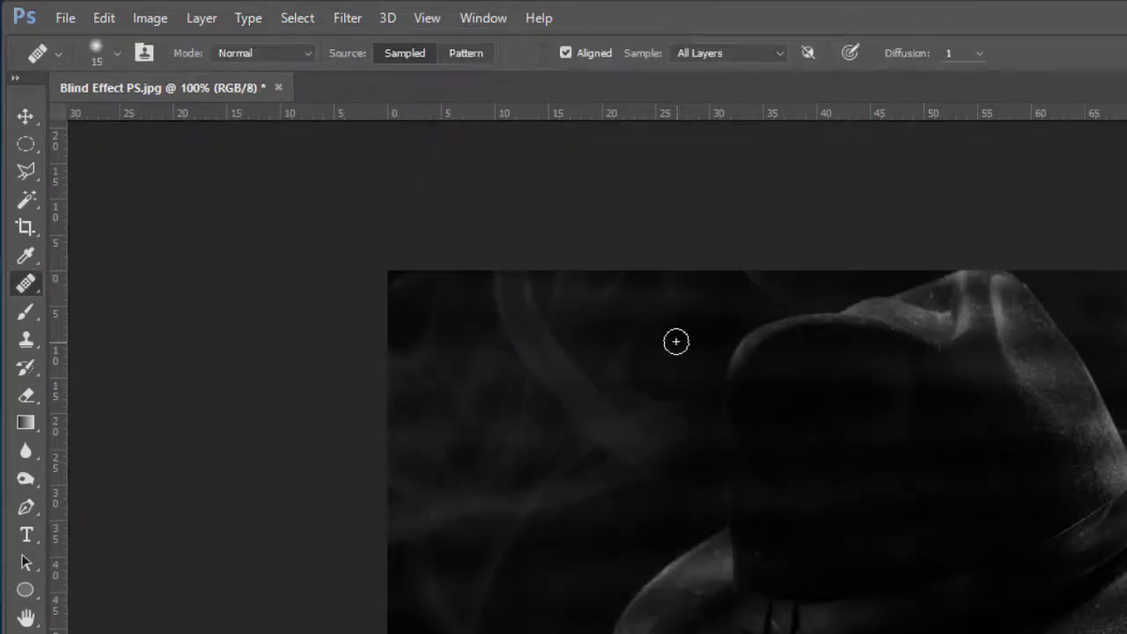
left_click(299, 16)
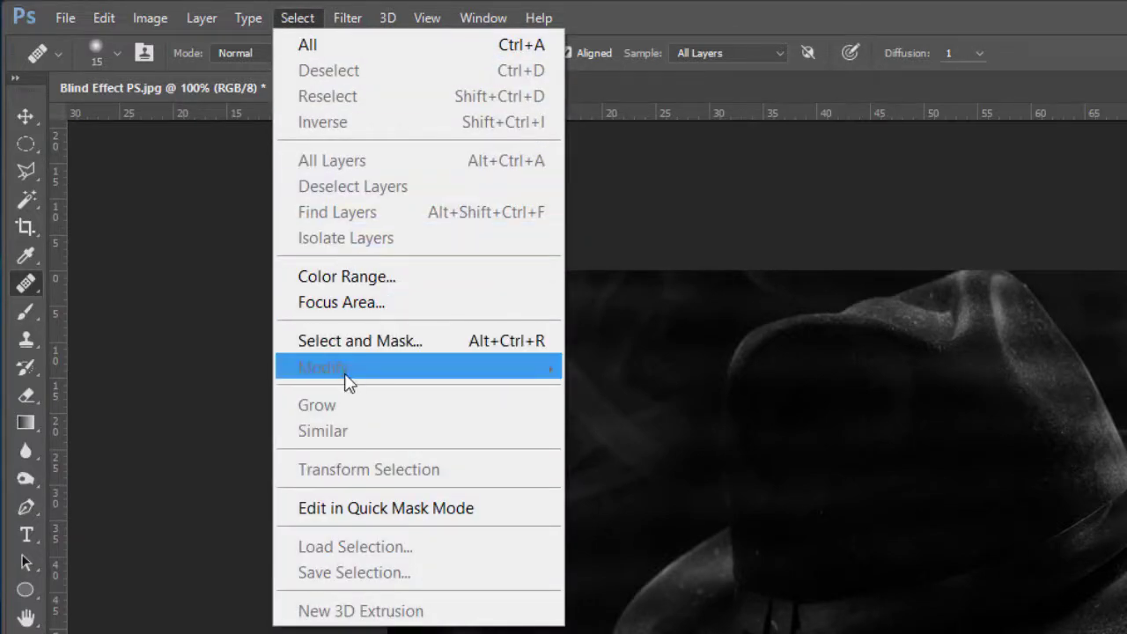
mouse_move(207, 17)
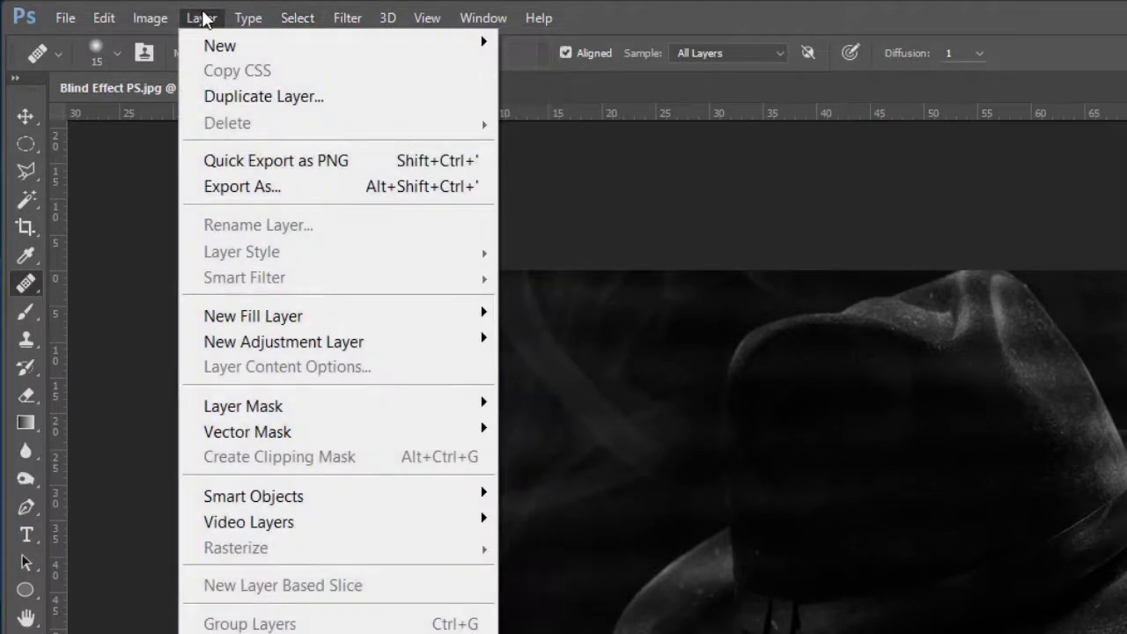
mouse_move(270, 319)
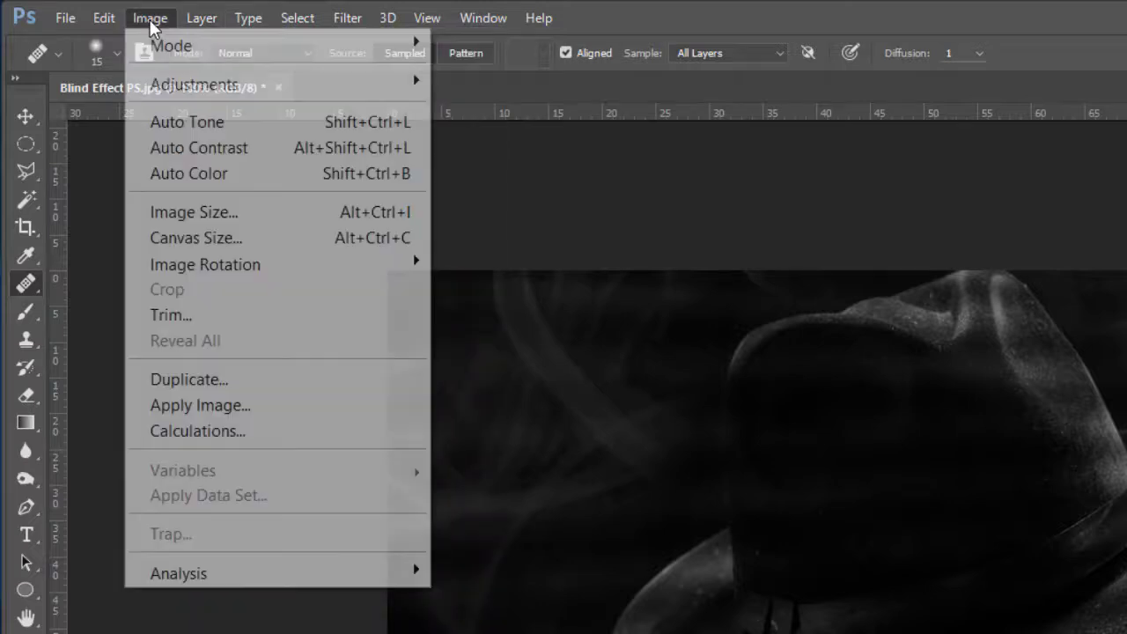
left_click(151, 18)
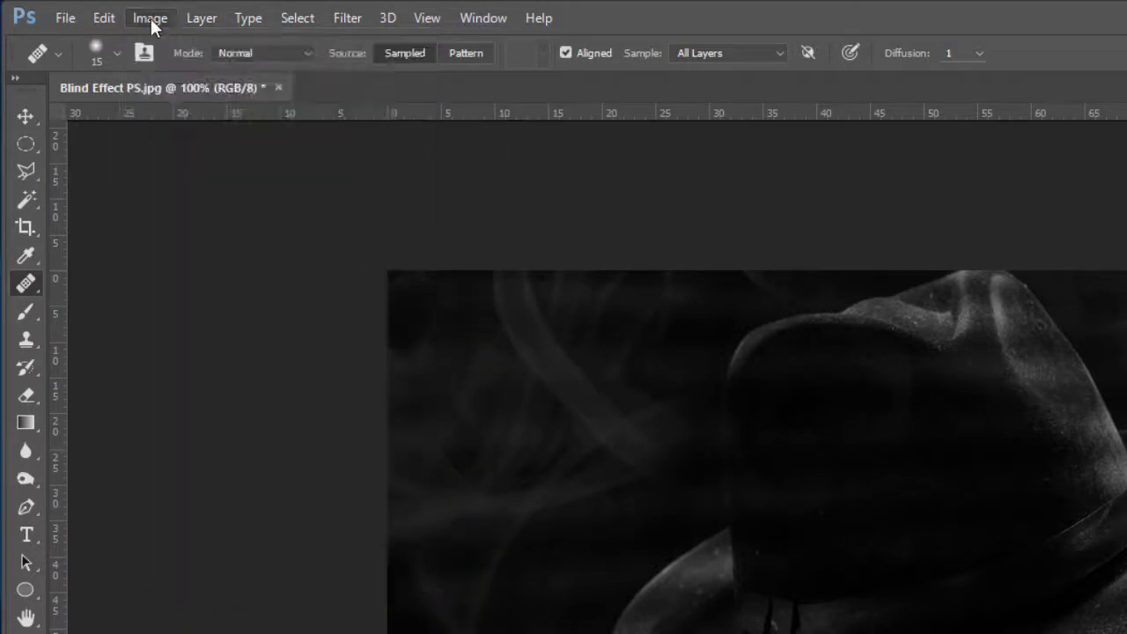
left_click(150, 18)
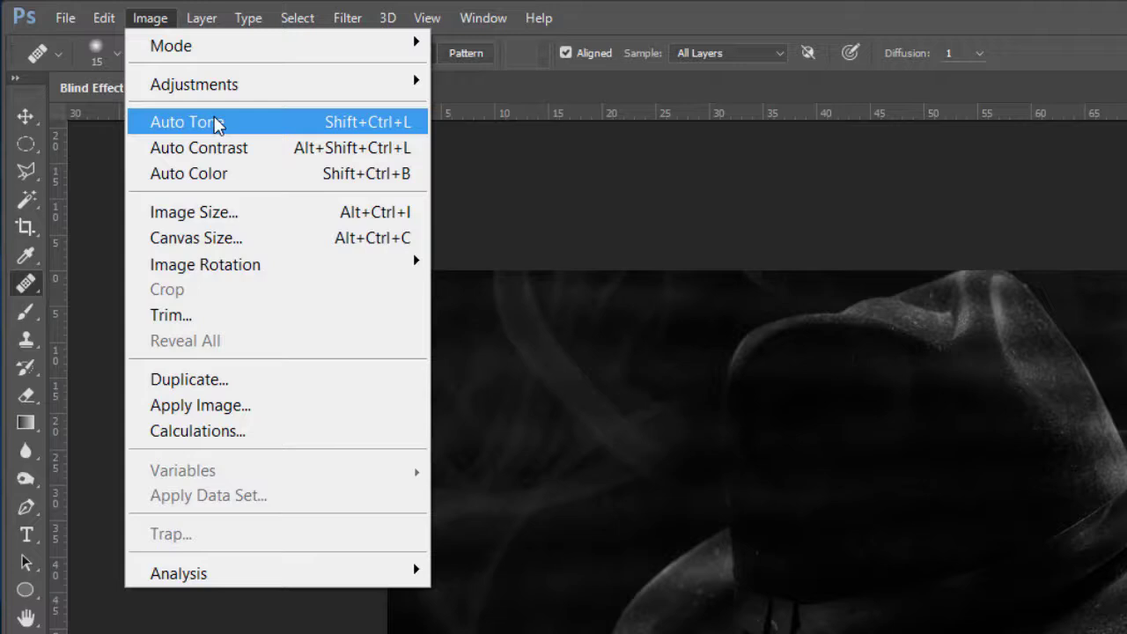
mouse_move(219, 88)
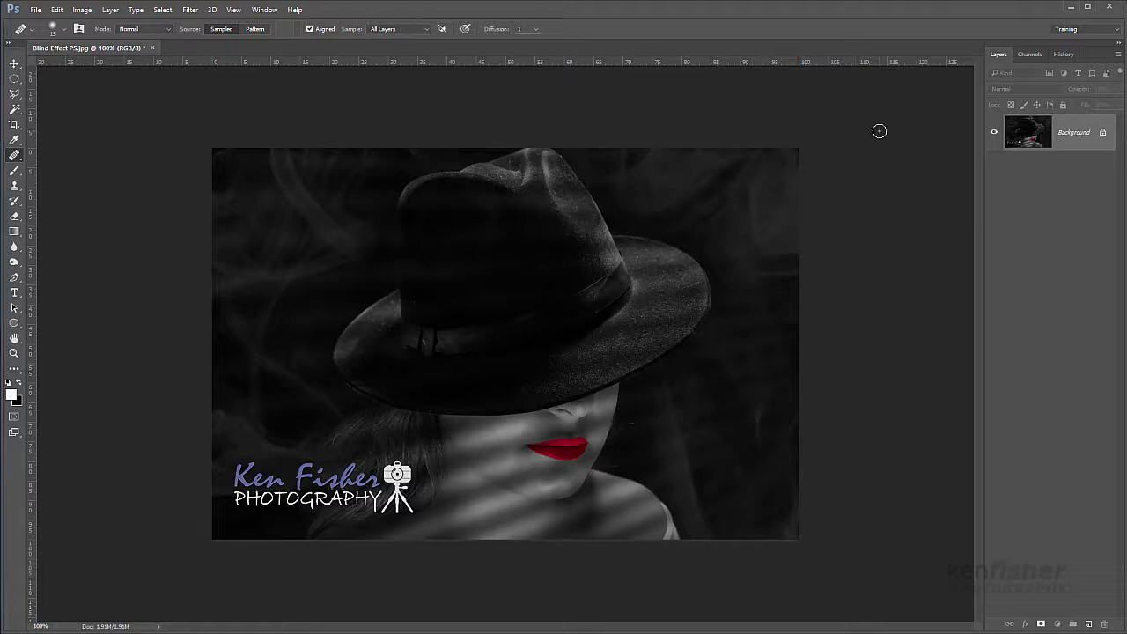
Examine the context options for the Background layer, the empty layer list area, the area around the canvas and the image itself
right_click(1074, 144)
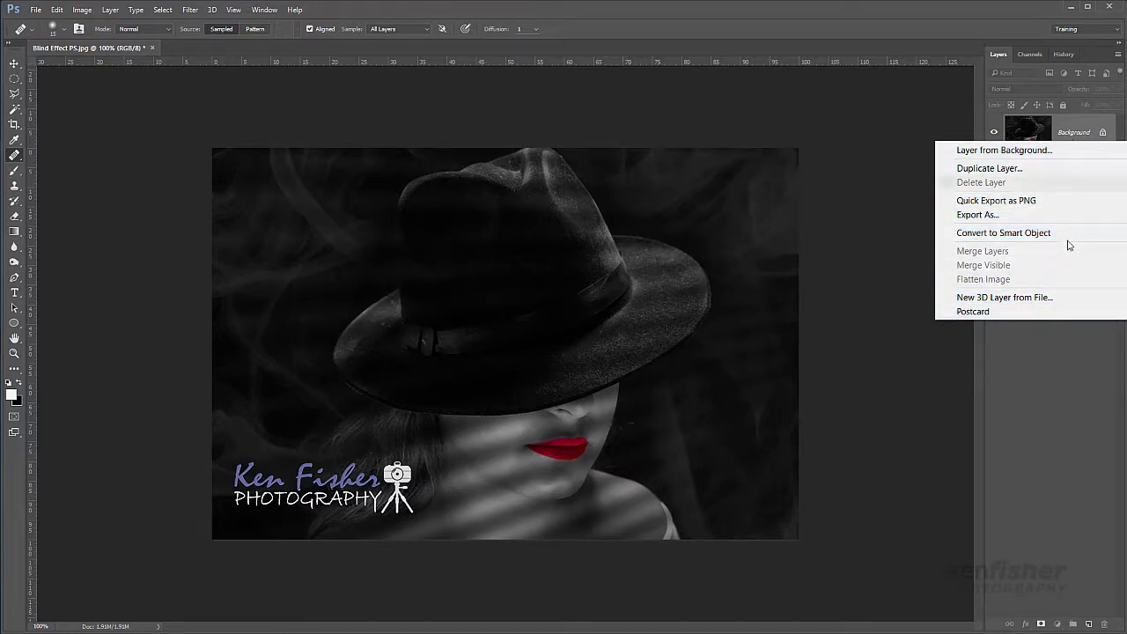
right_click(1047, 354)
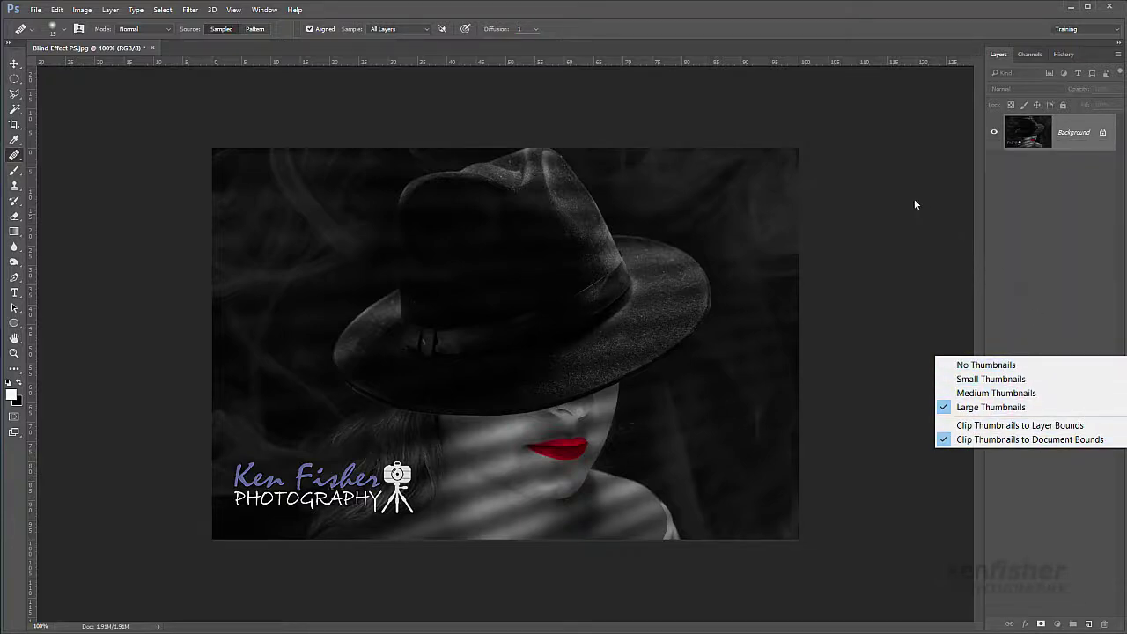
right_click(867, 174)
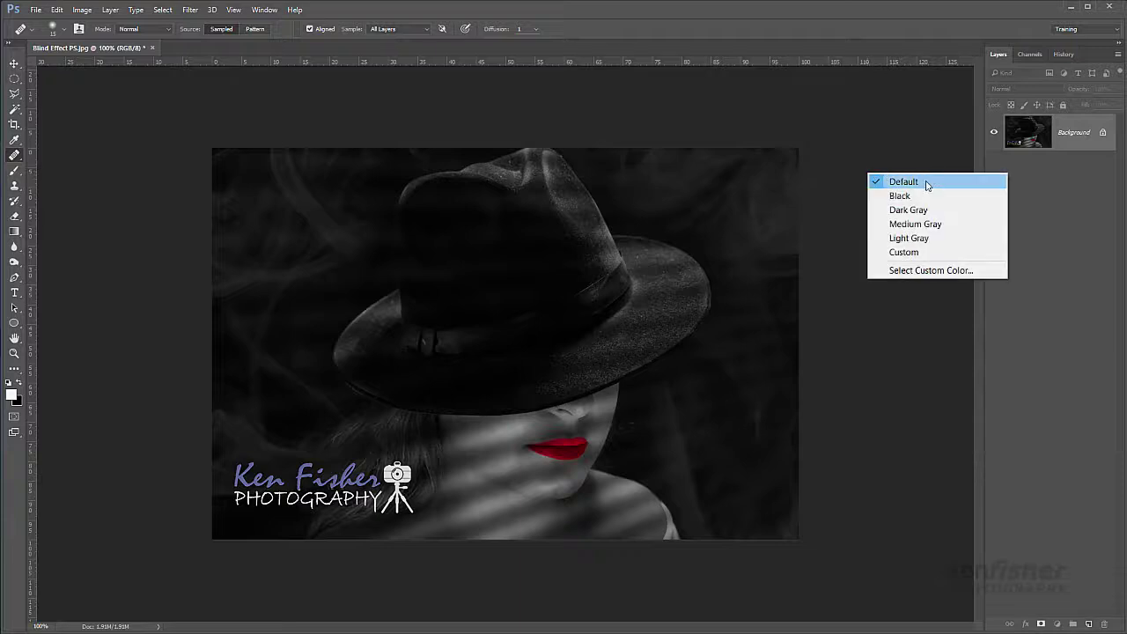
right_click(697, 188)
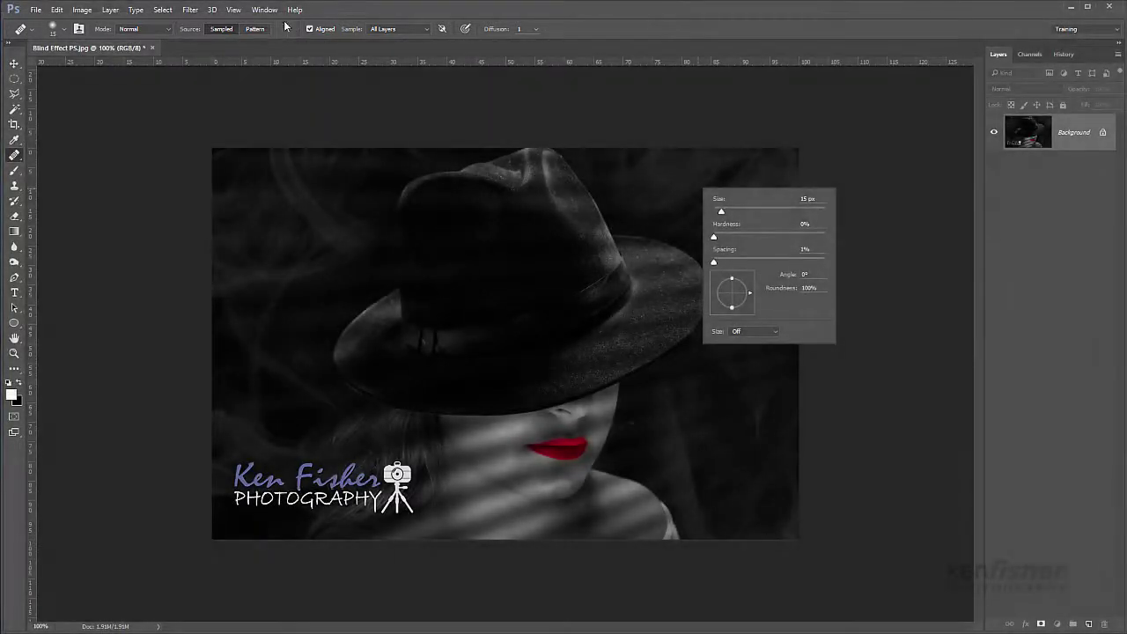
Activate the Move, Rectangular Marquee and Polygonal Lasso tools in turn to compare their options
left_click(15, 66)
left_click(15, 66)
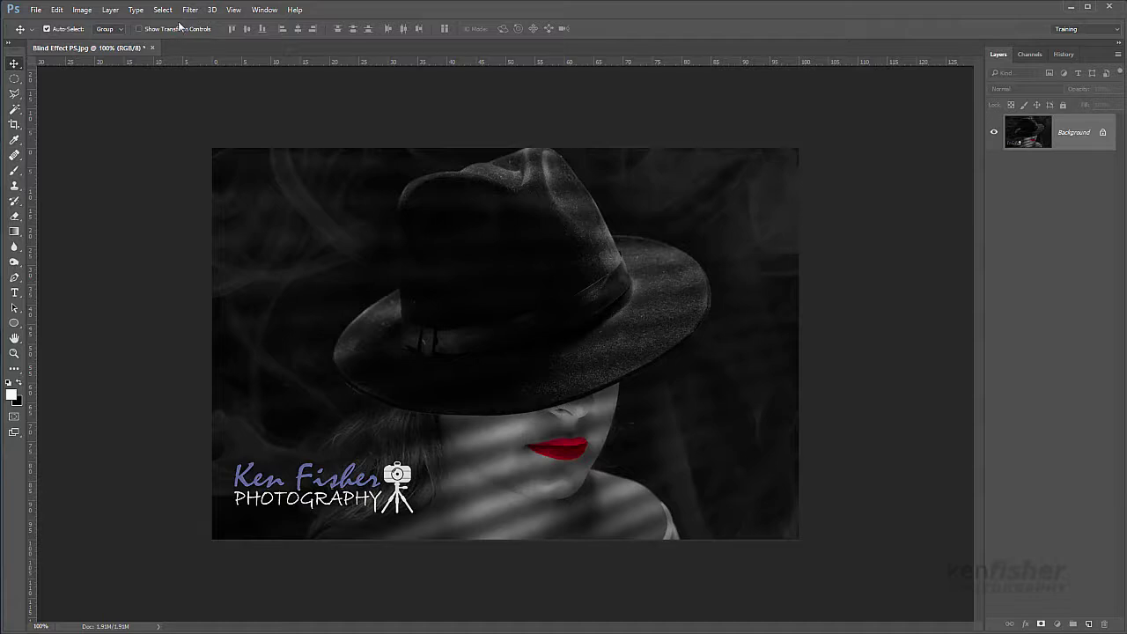
right_click(15, 80)
left_click(77, 81)
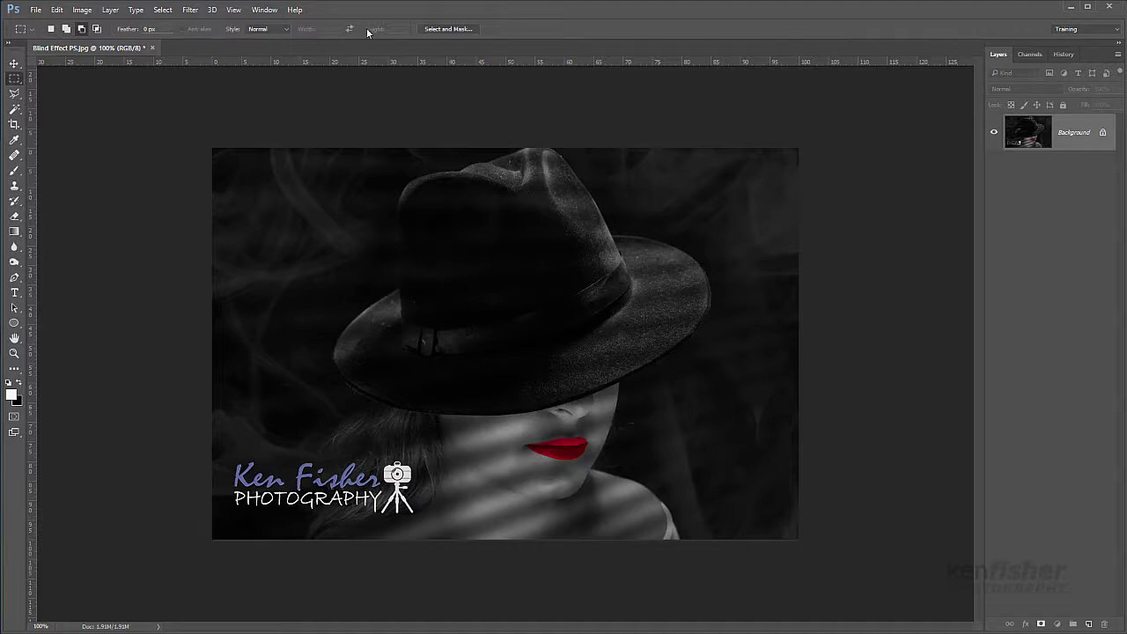
left_click(14, 94)
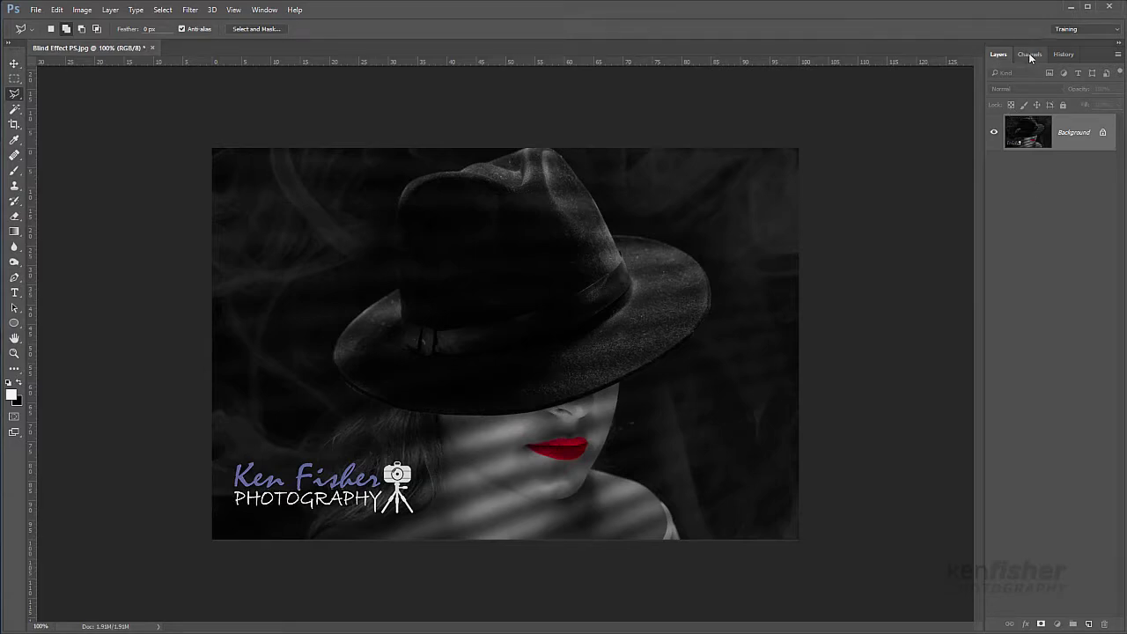
View the image's channels and the history of edits, and return to the layer list
left_click(1029, 54)
left_click(1063, 54)
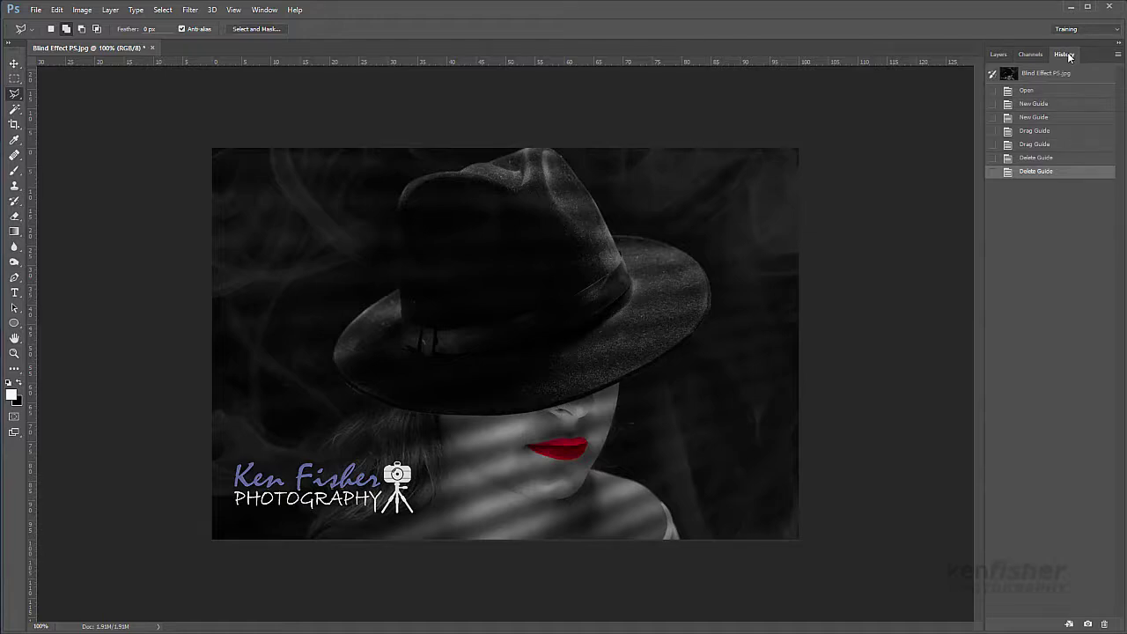
left_click(995, 54)
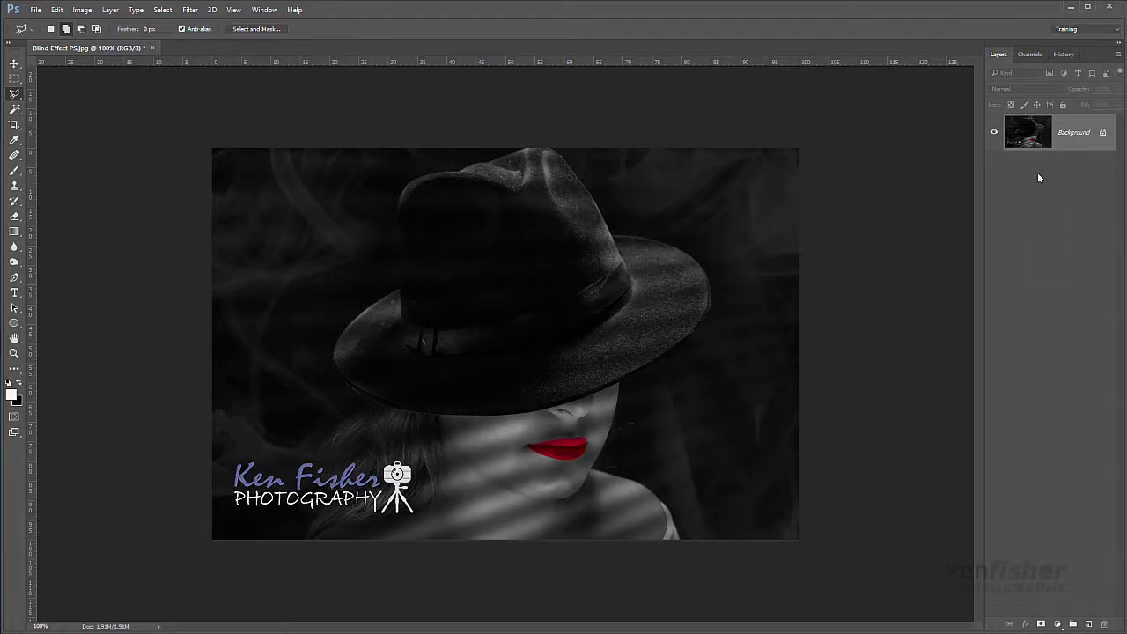
Duplicate the Background layer and revert the document to its Open history state
key("ctrl+j")
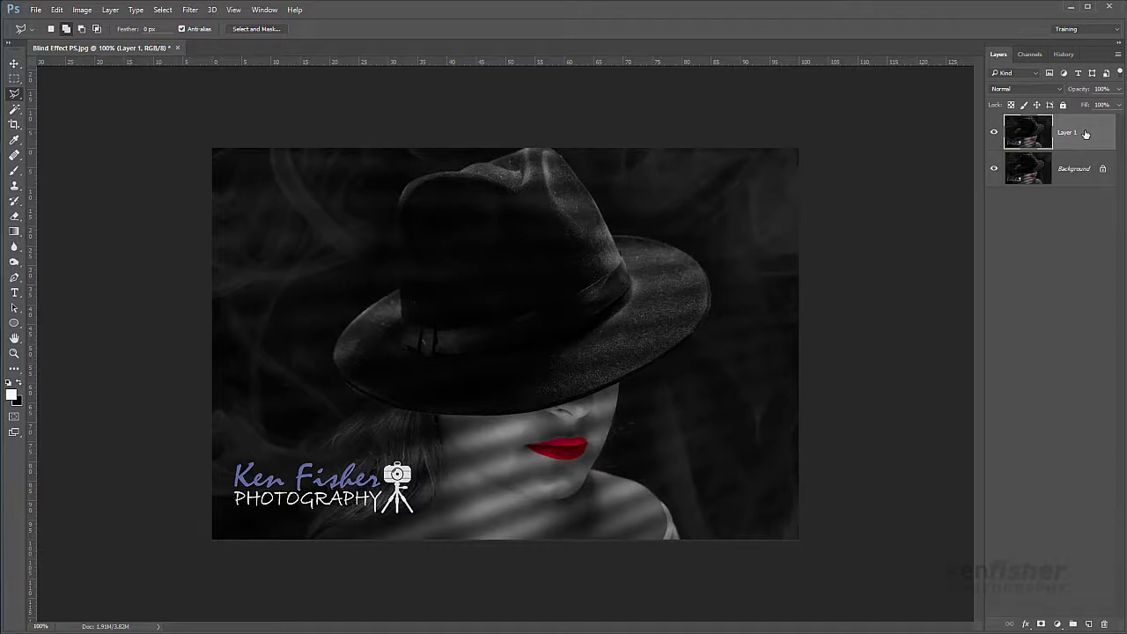
left_click(1064, 55)
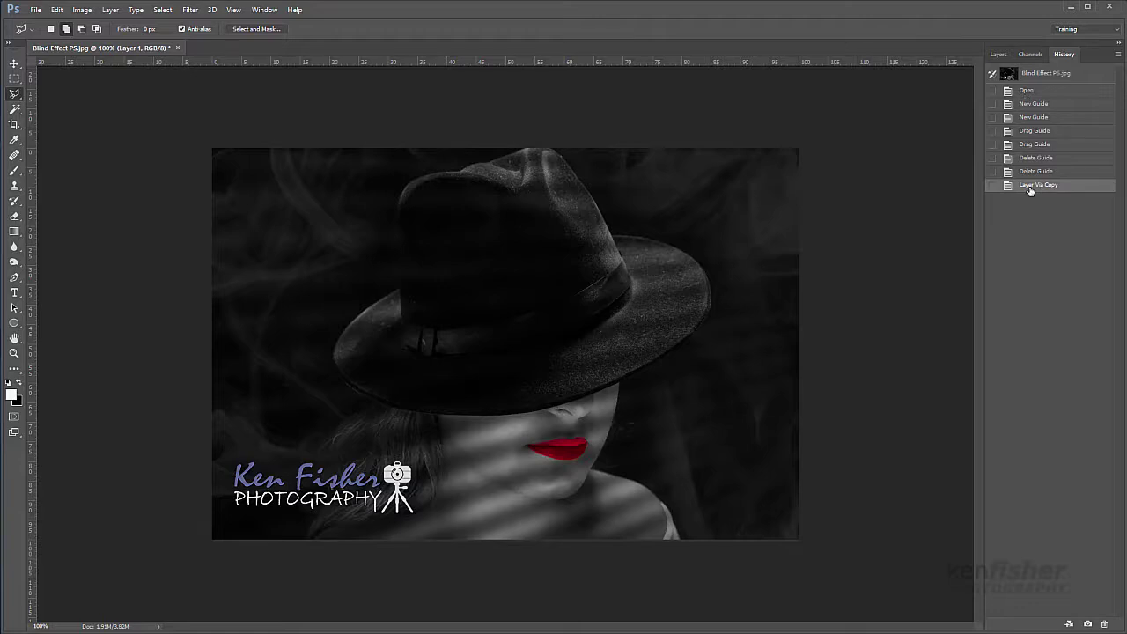
left_click(1028, 91)
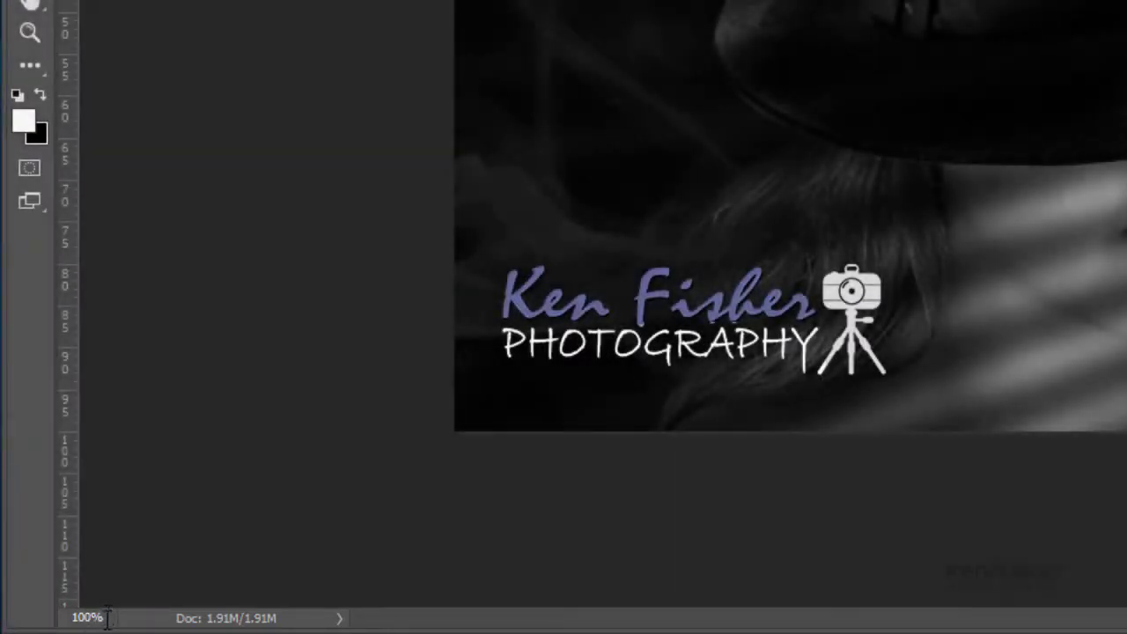
Set the document's zoom level to 50%
left_click(107, 616)
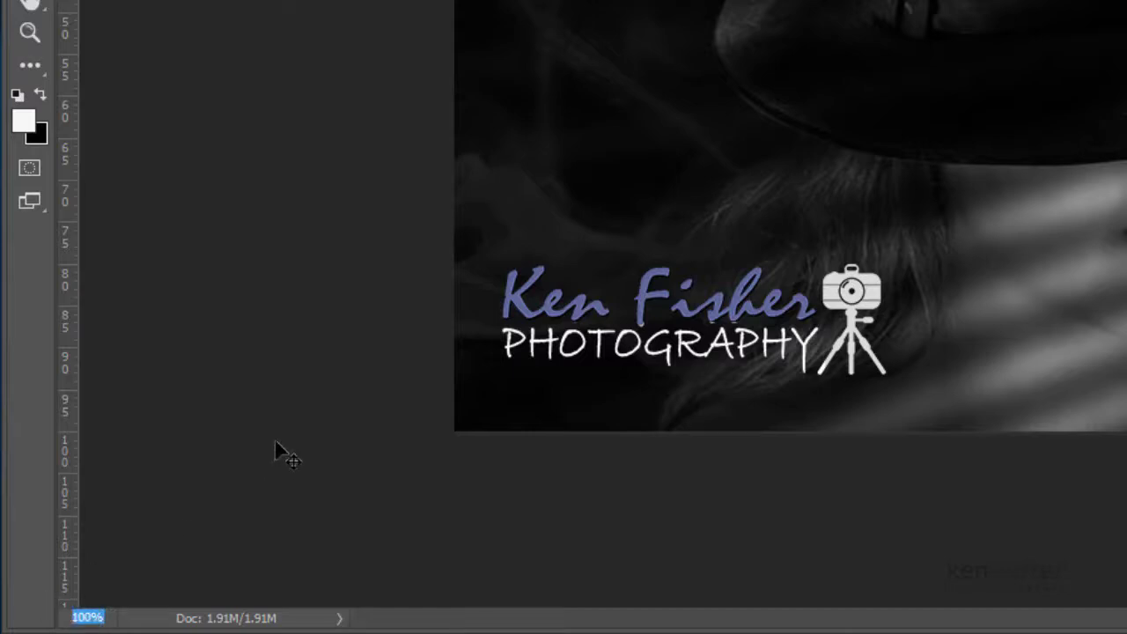
type("50")
key("Return")
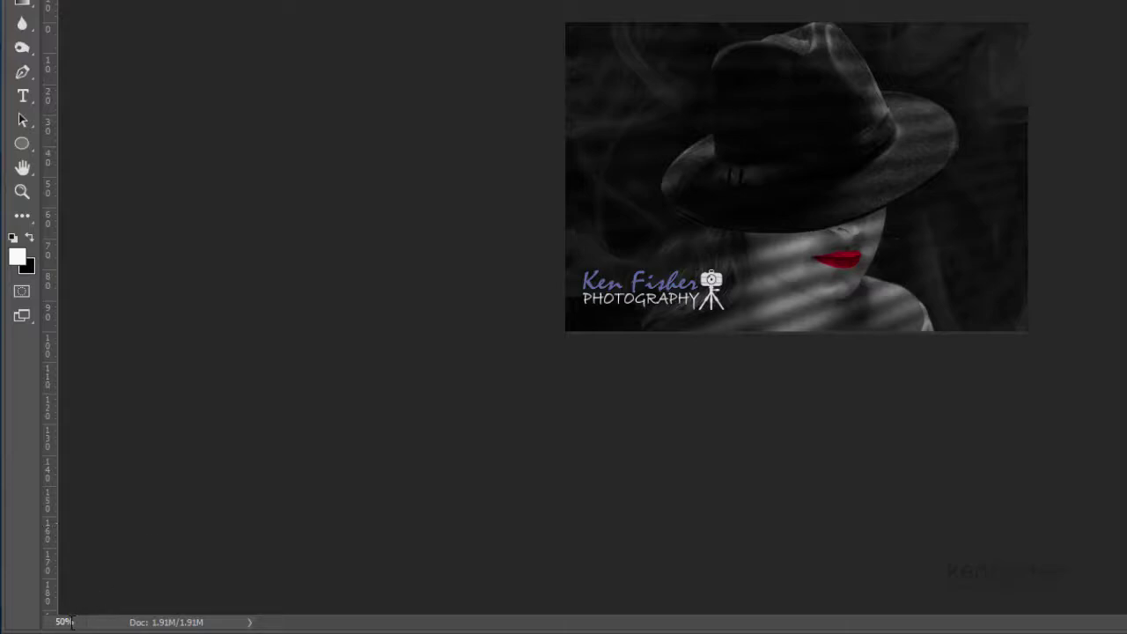
Return the image to 100% zoom and duplicate the Background layer
double_click(22, 193)
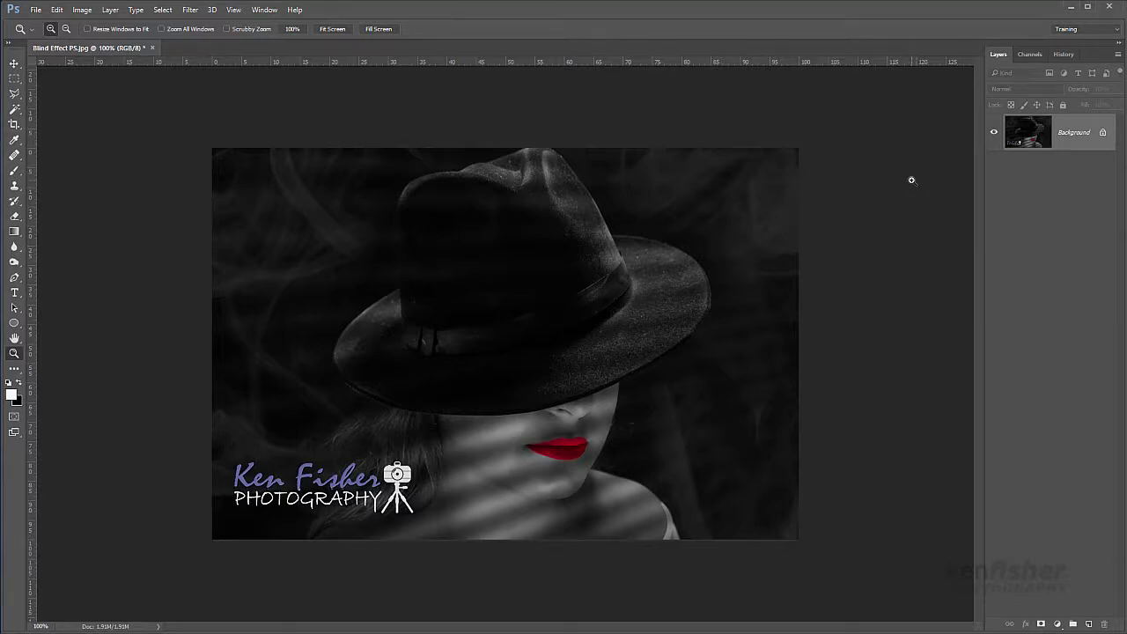
key("ctrl+j")
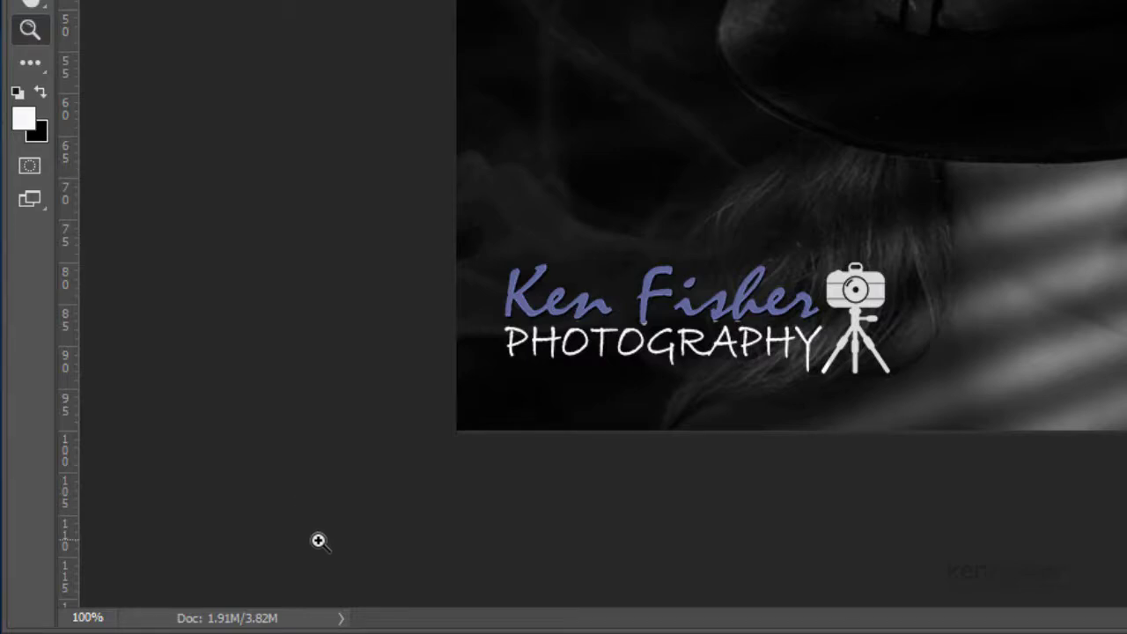
Show the Document Profile and the Document Dimensions in the status bar, and return its readout to Document Sizes
left_click(340, 618)
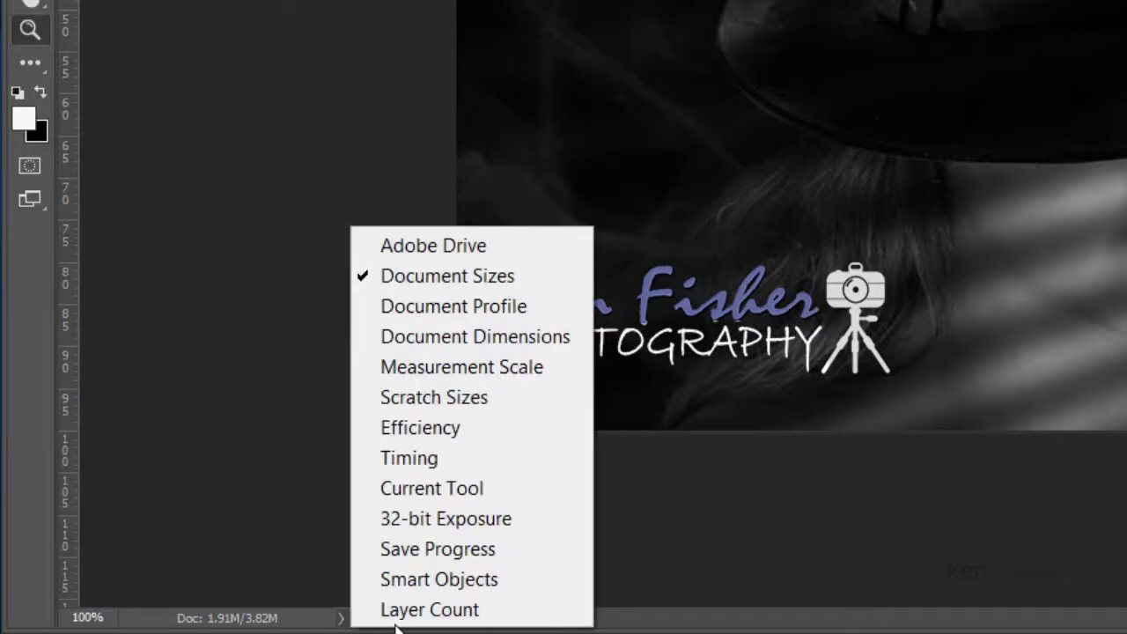
left_click(464, 308)
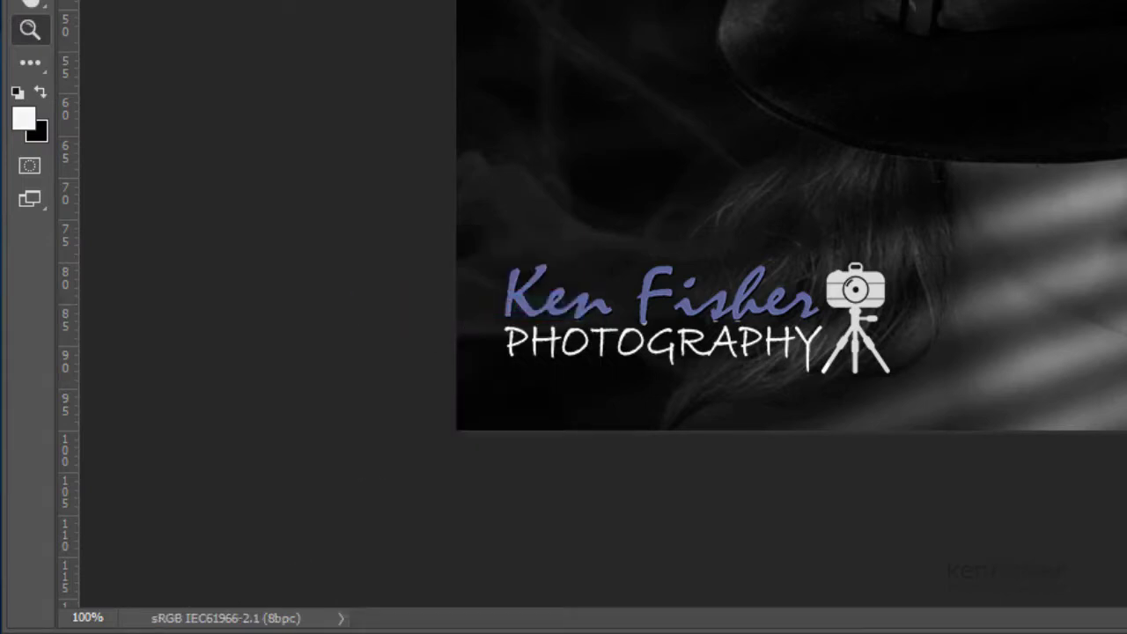
left_click(341, 620)
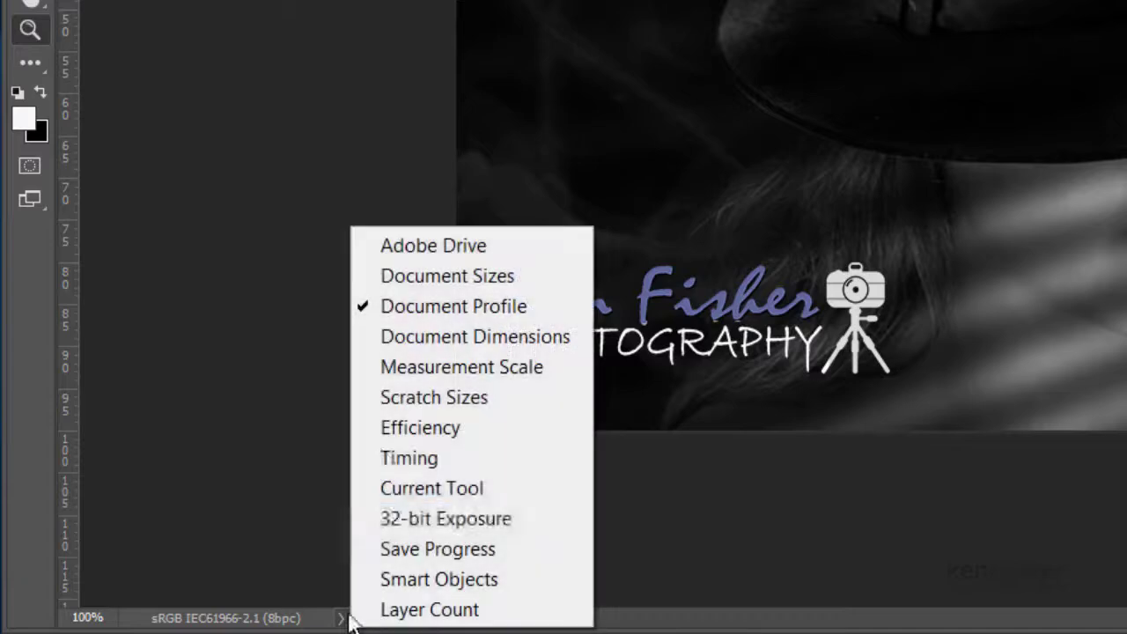
left_click(460, 341)
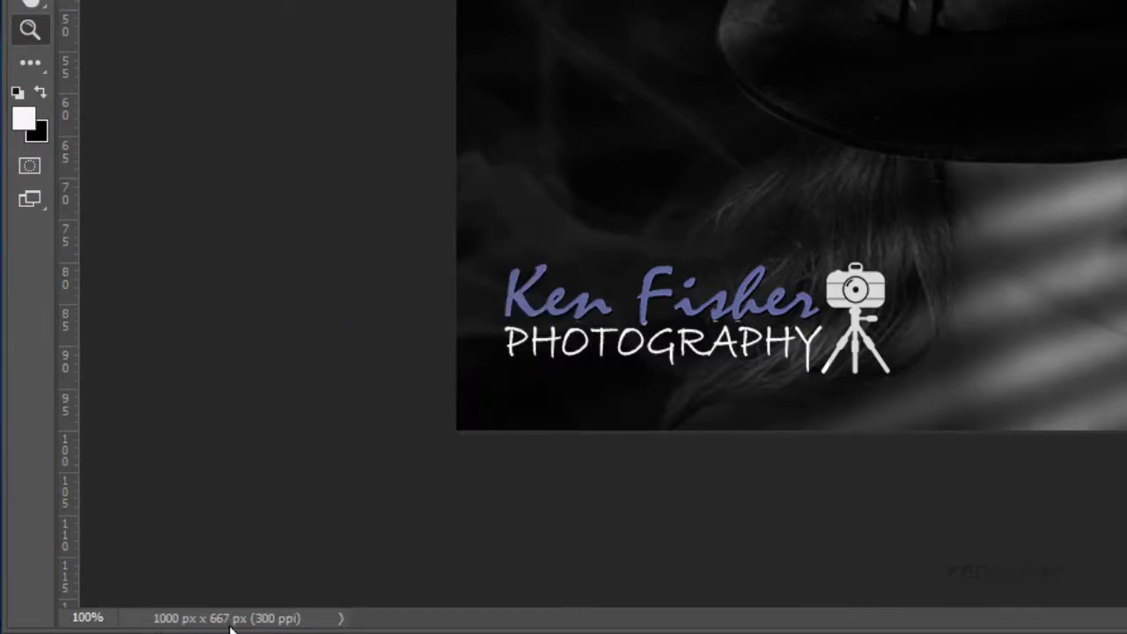
left_click(342, 620)
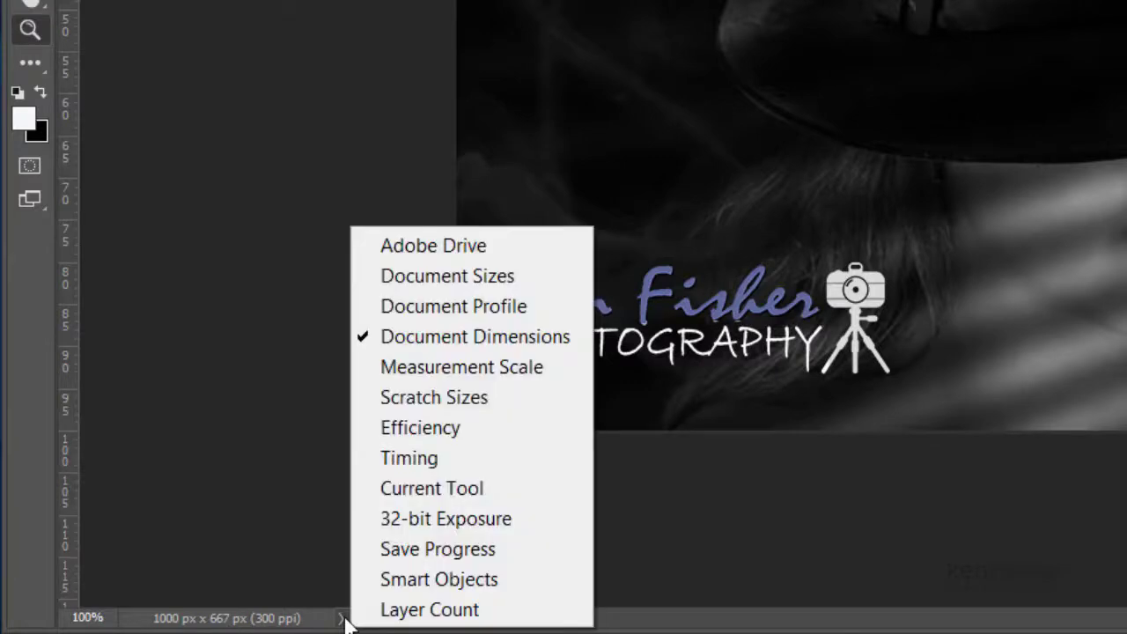
left_click(476, 278)
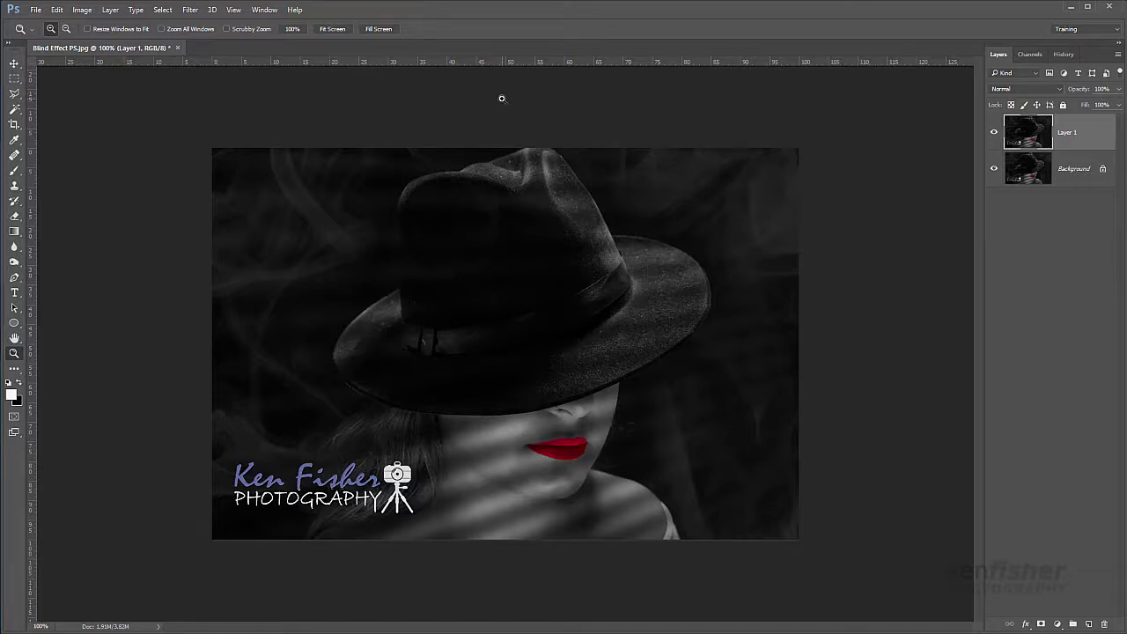
Hide and redisplay the rulers, and review their available units, keeping Percent selected
key("ctrl+r")
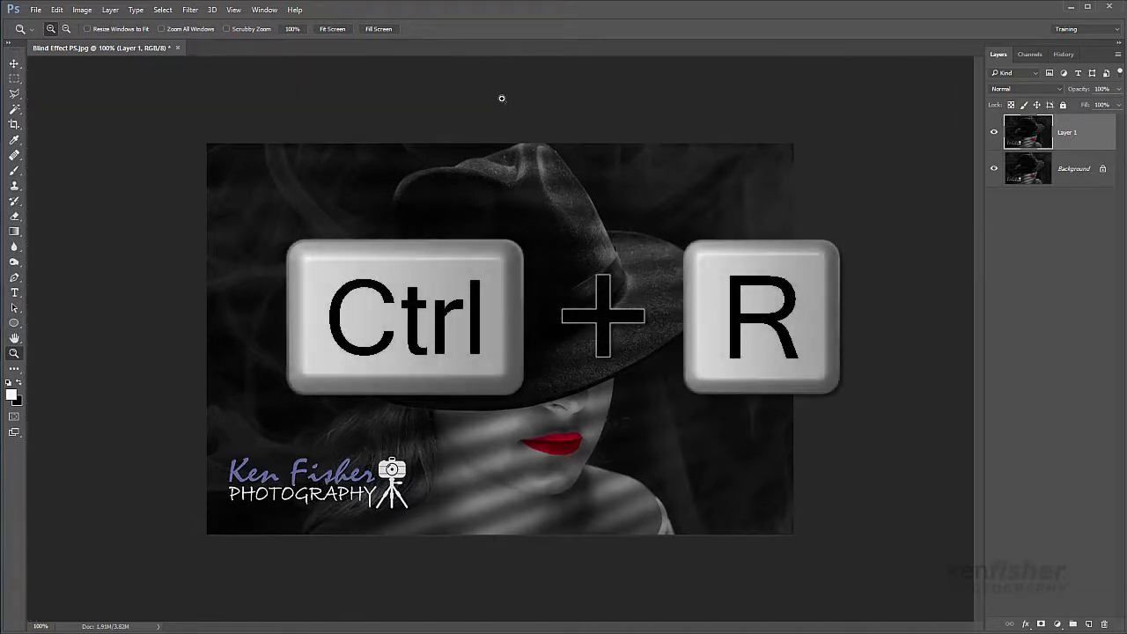
key("ctrl+r")
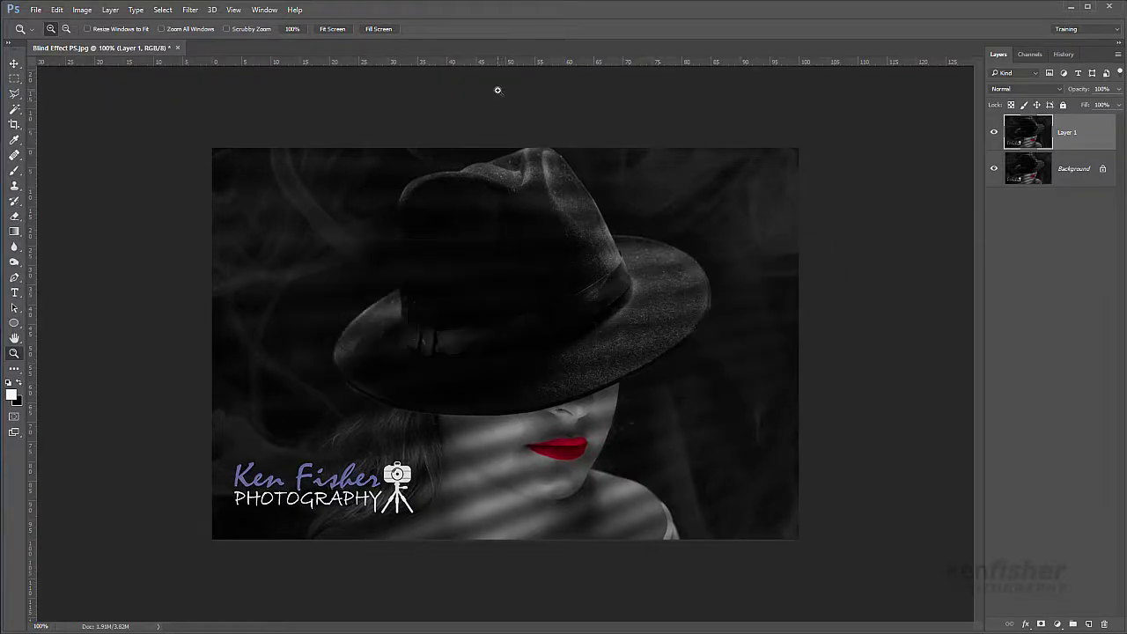
right_click(435, 64)
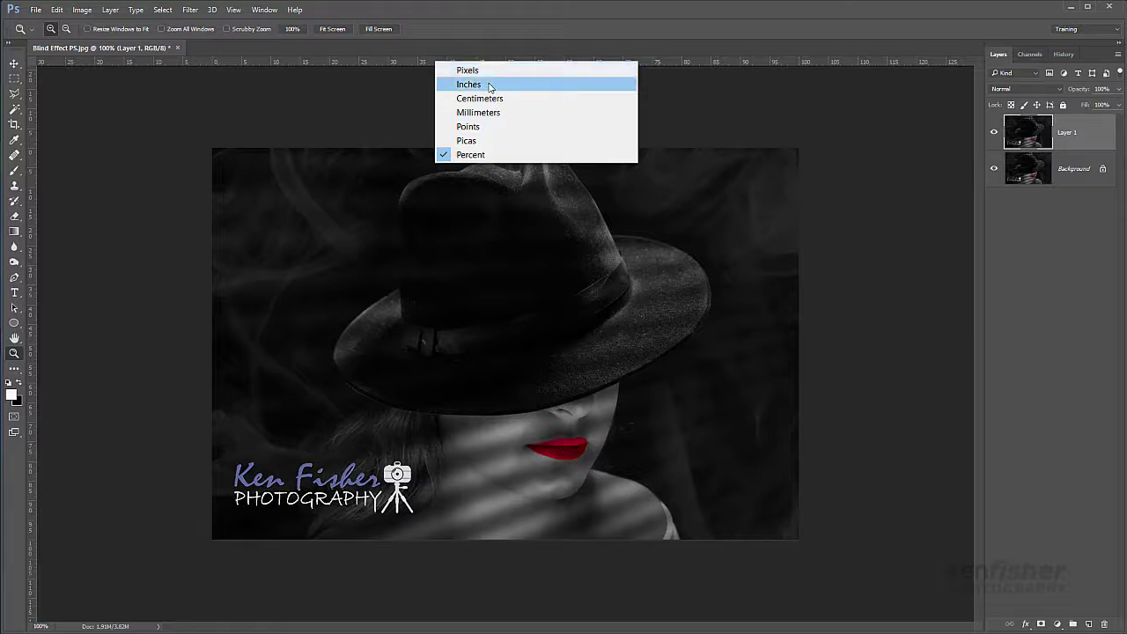
left_click(491, 155)
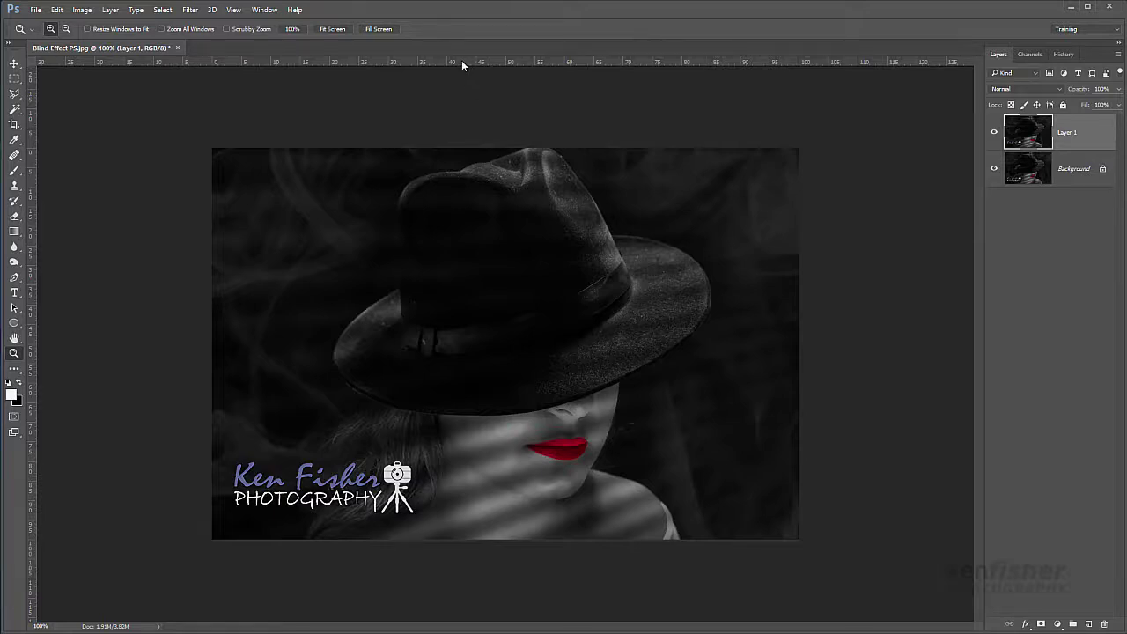
Place horizontal guides across the hat's crown and through the lips, plus a vertical guide between the image's left edge and the hat
left_click_drag(461, 59, 476, 224)
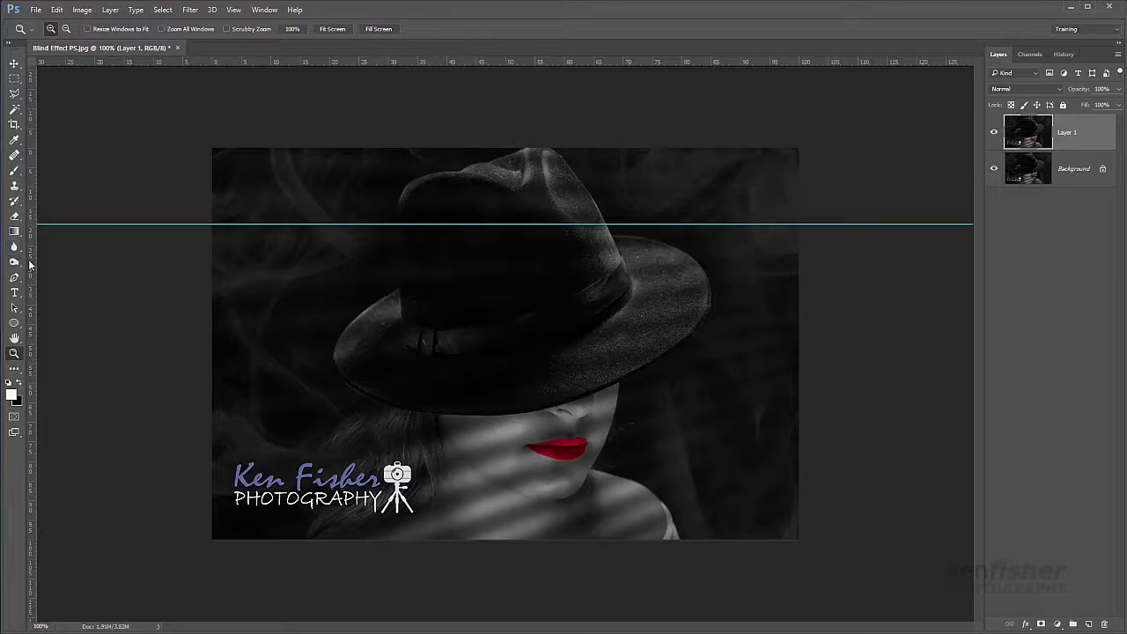
left_click_drag(32, 269, 291, 306)
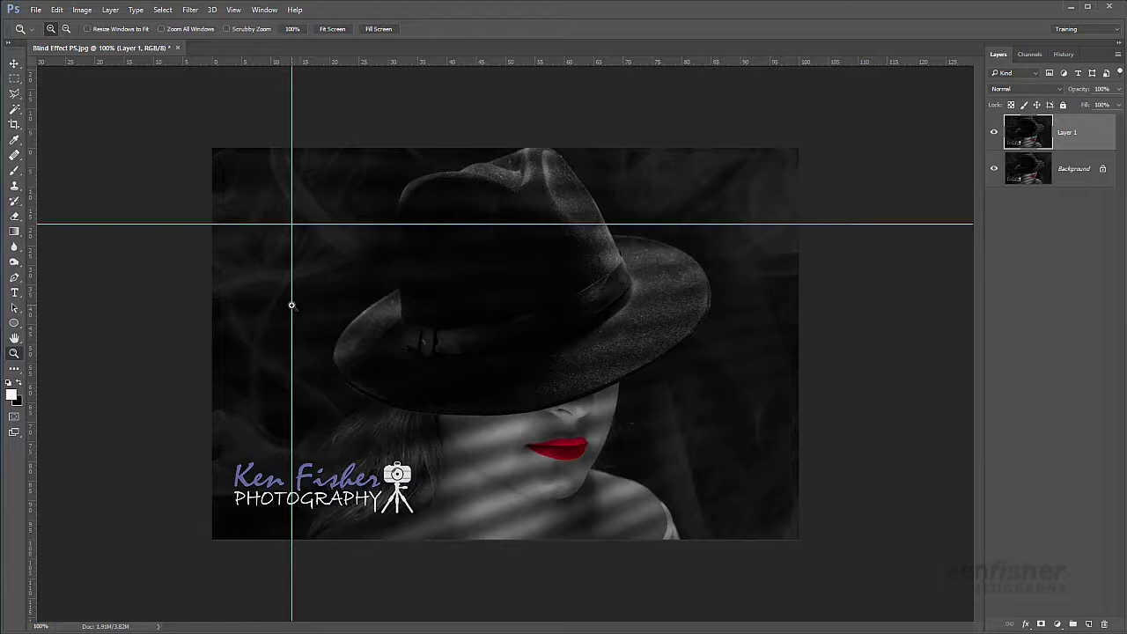
left_click_drag(586, 61, 559, 457)
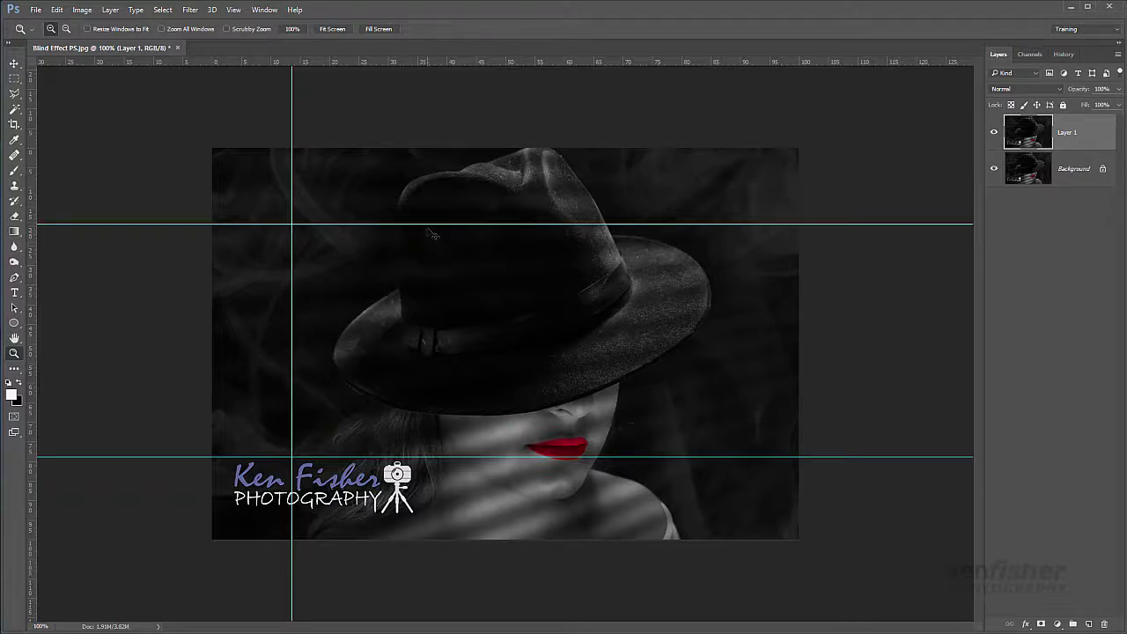
Remove both horizontal guides and the vertical guide from the image
key("ctrl")
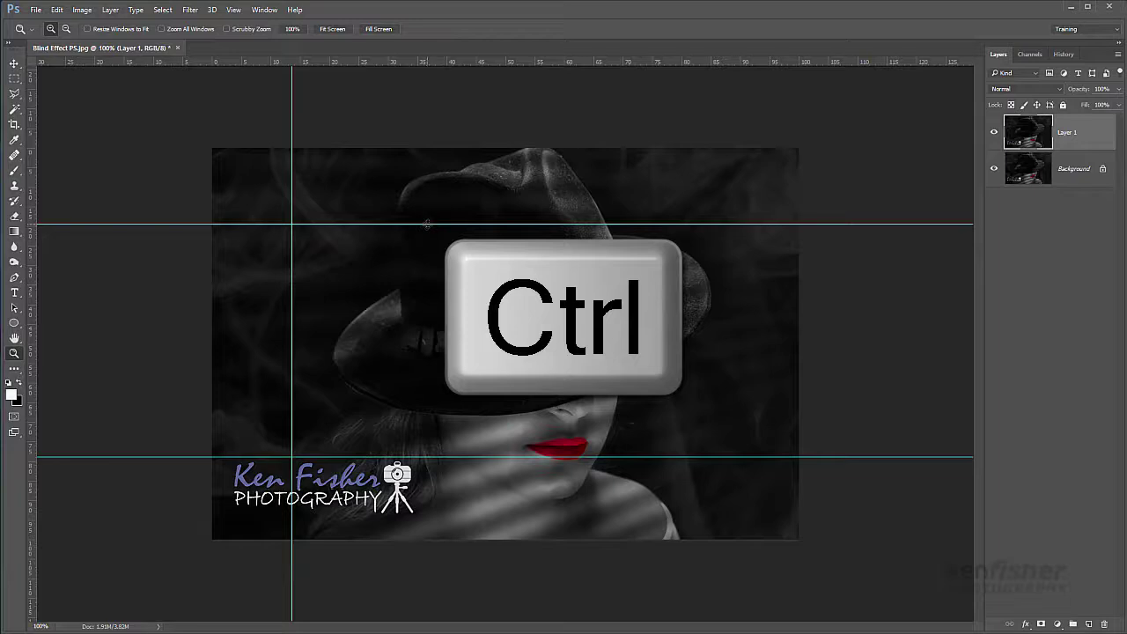
left_click_drag(427, 223, 431, 64)
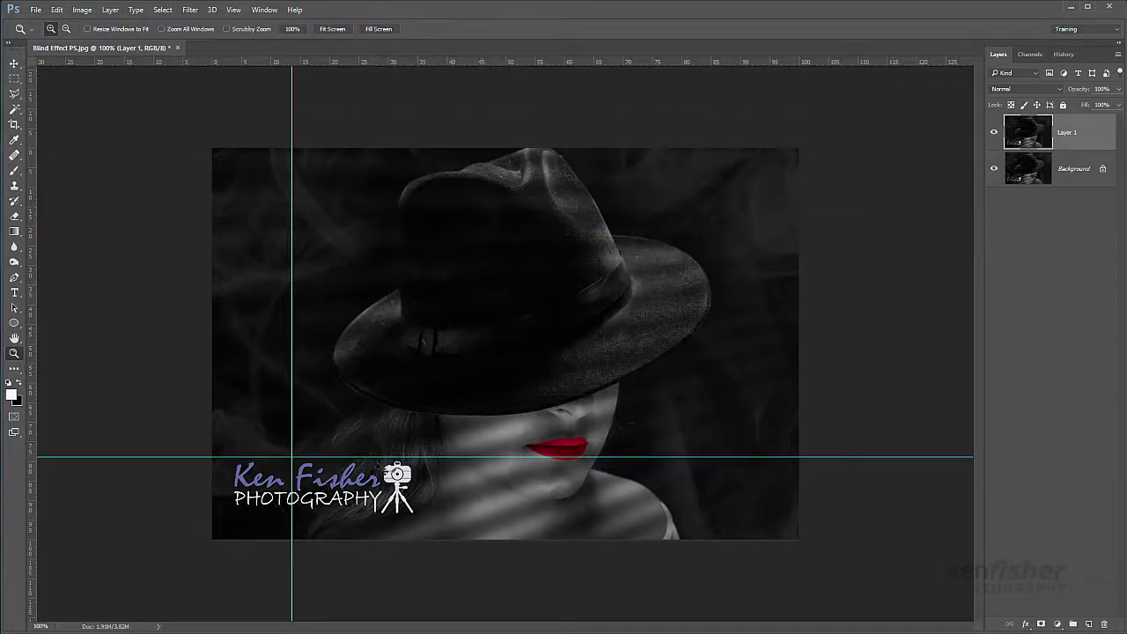
left_click_drag(387, 457, 411, 63)
left_click_drag(292, 352, 31, 376)
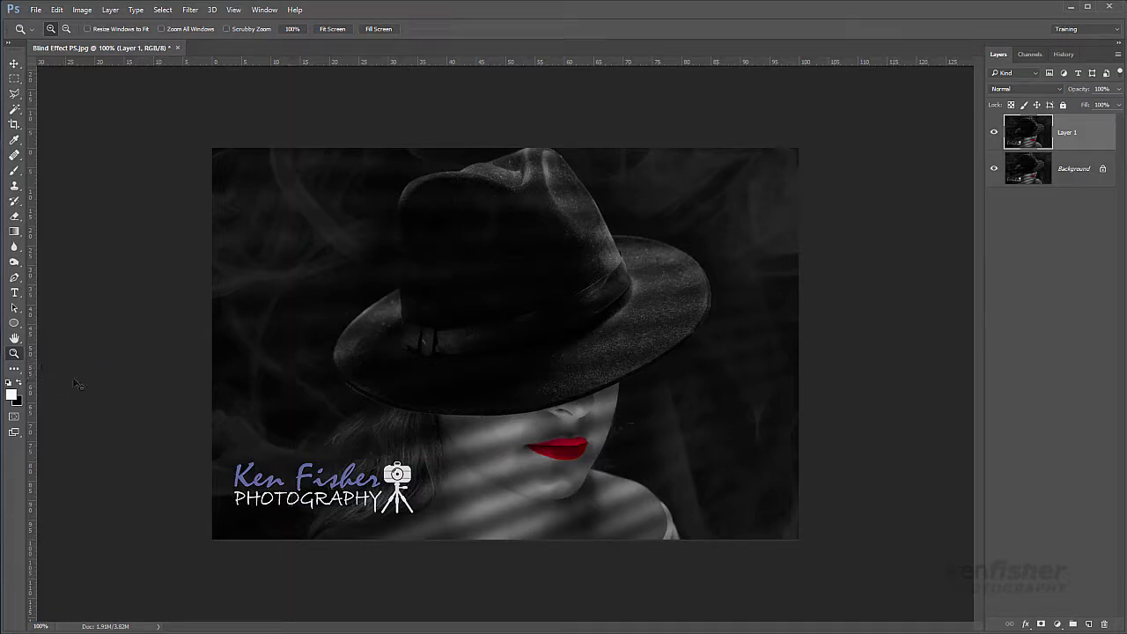